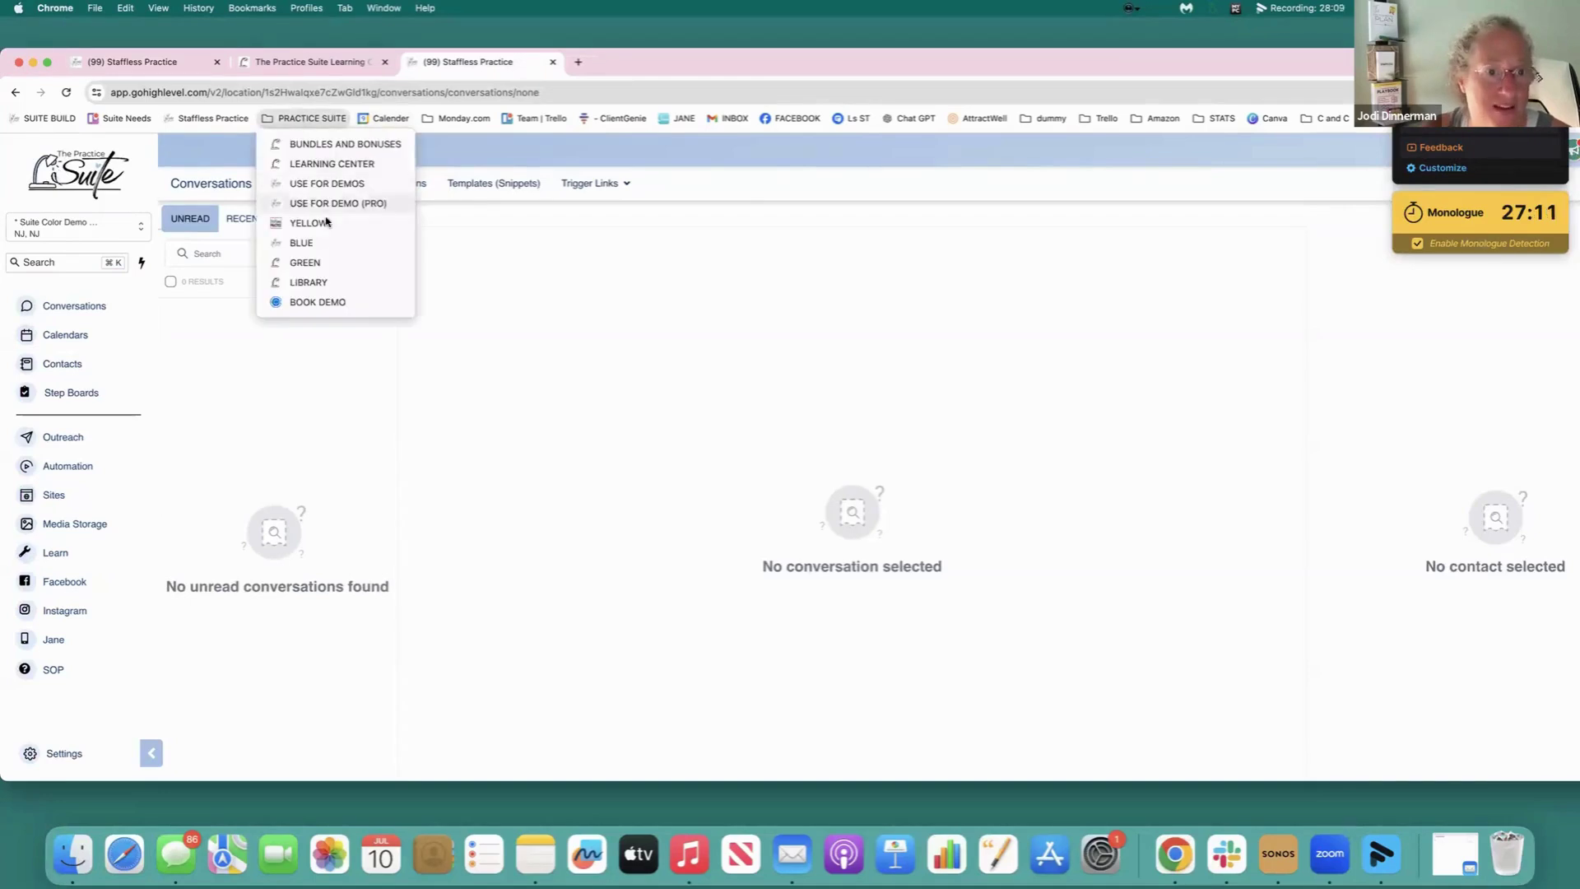
View the green demo suite and open the recent conversations of the Staffless Practice account
click(355, 279)
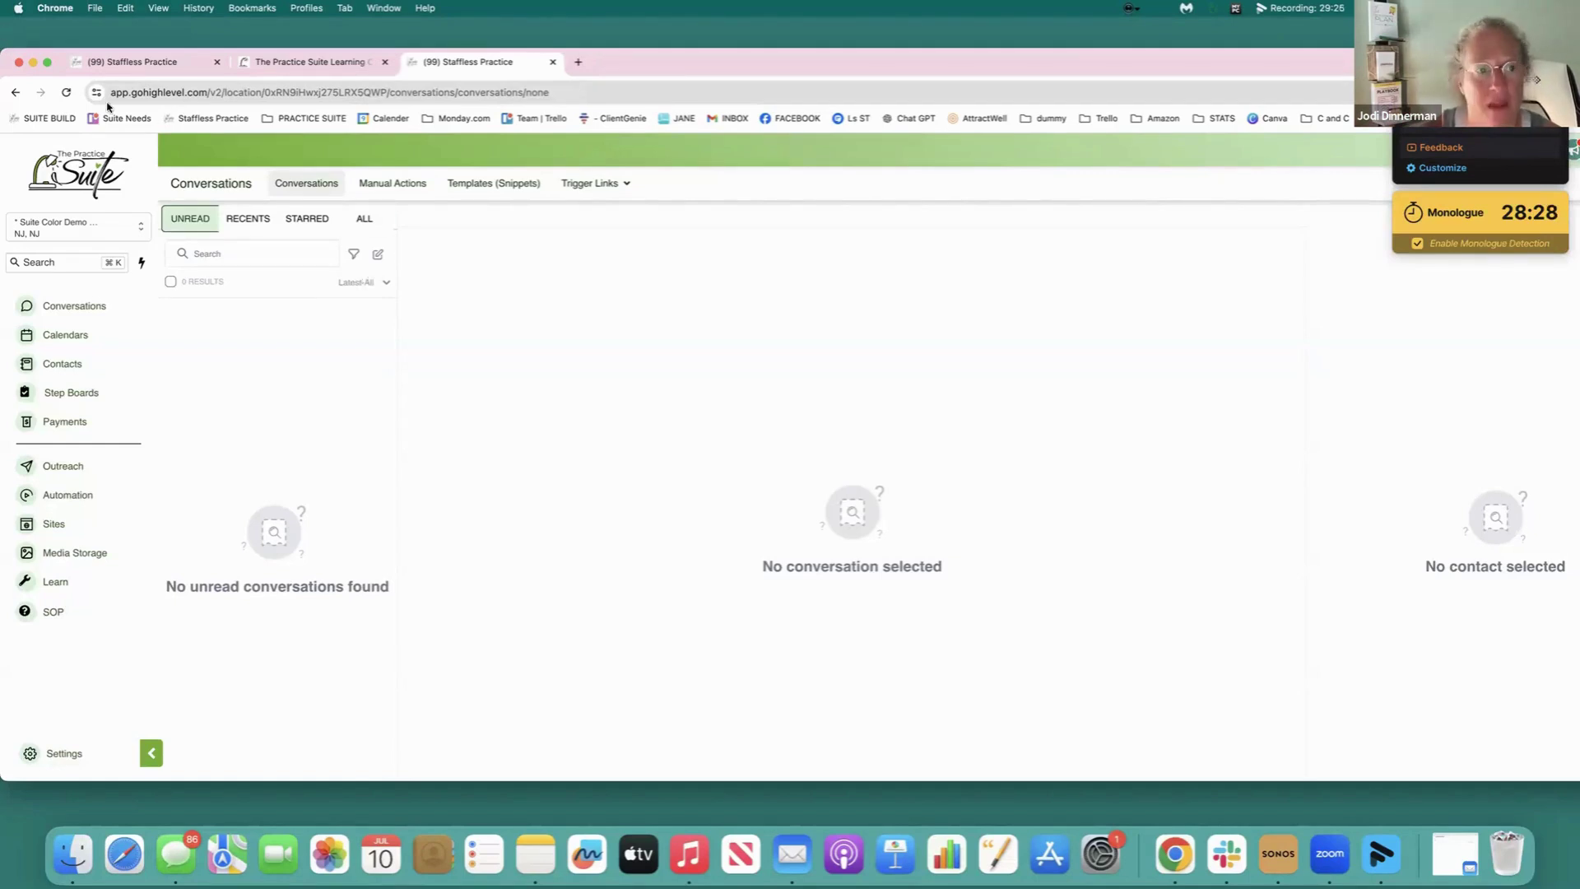
click(149, 63)
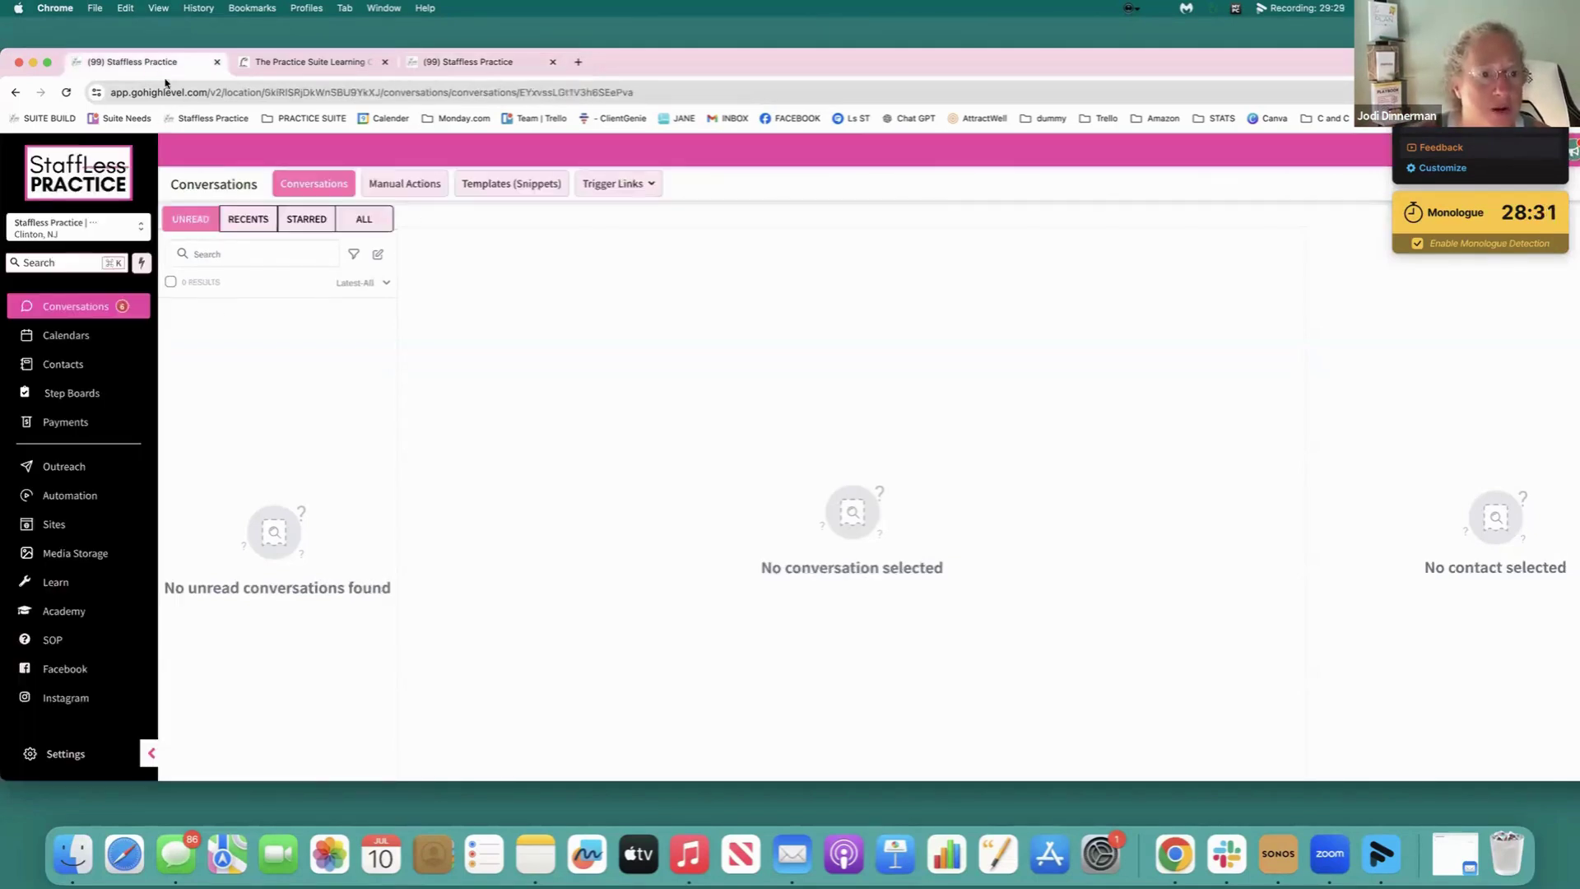
click(242, 221)
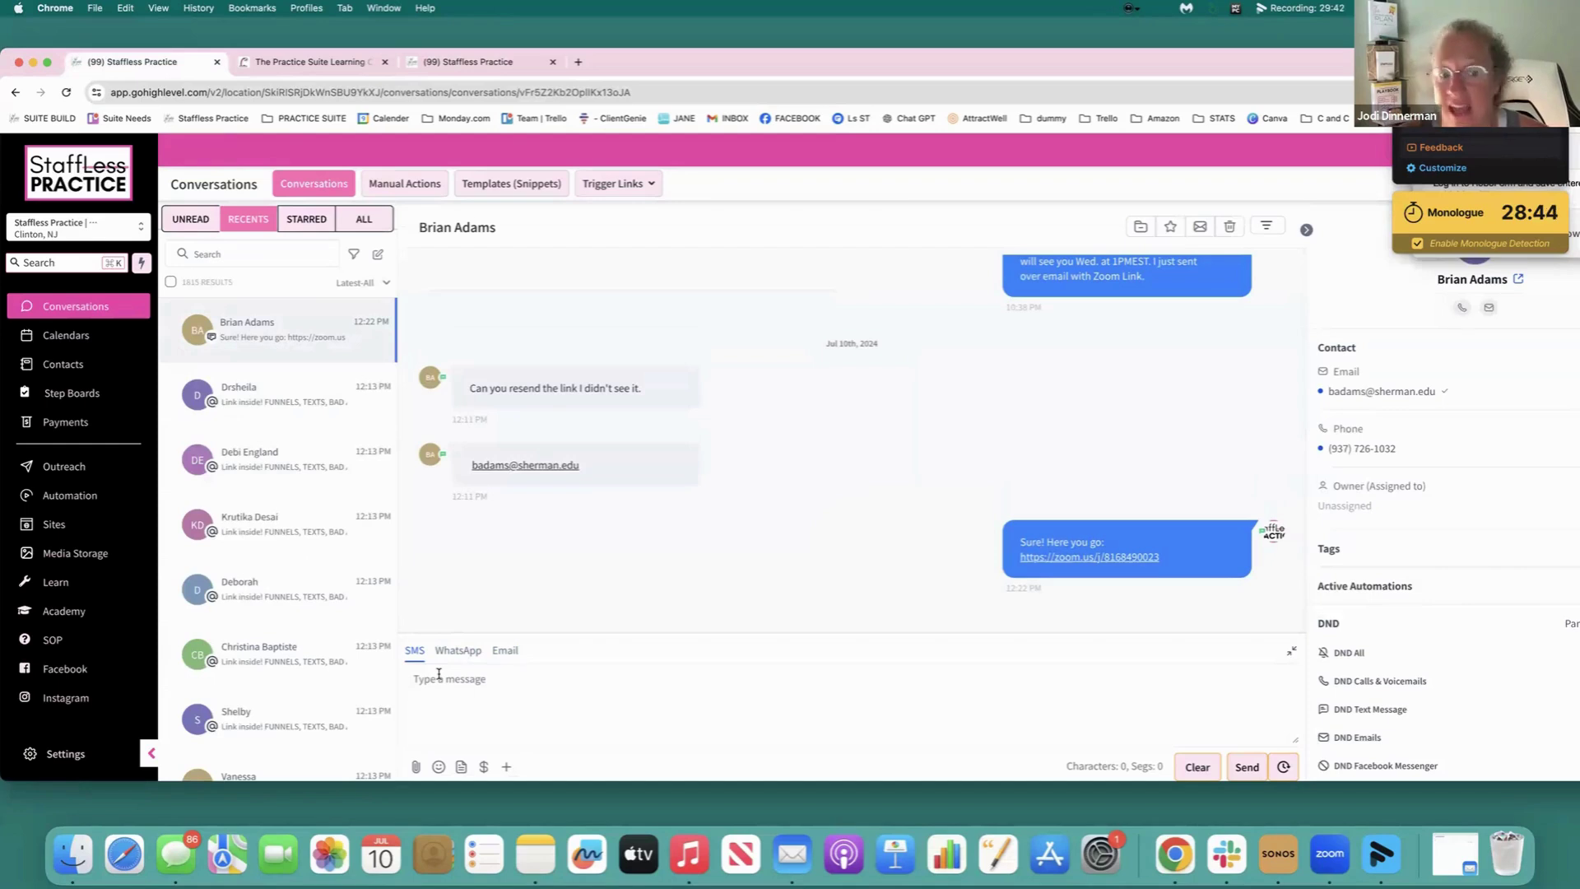
Start an email reply in the most recent conversation and browse the available email templates without applying one
click(504, 650)
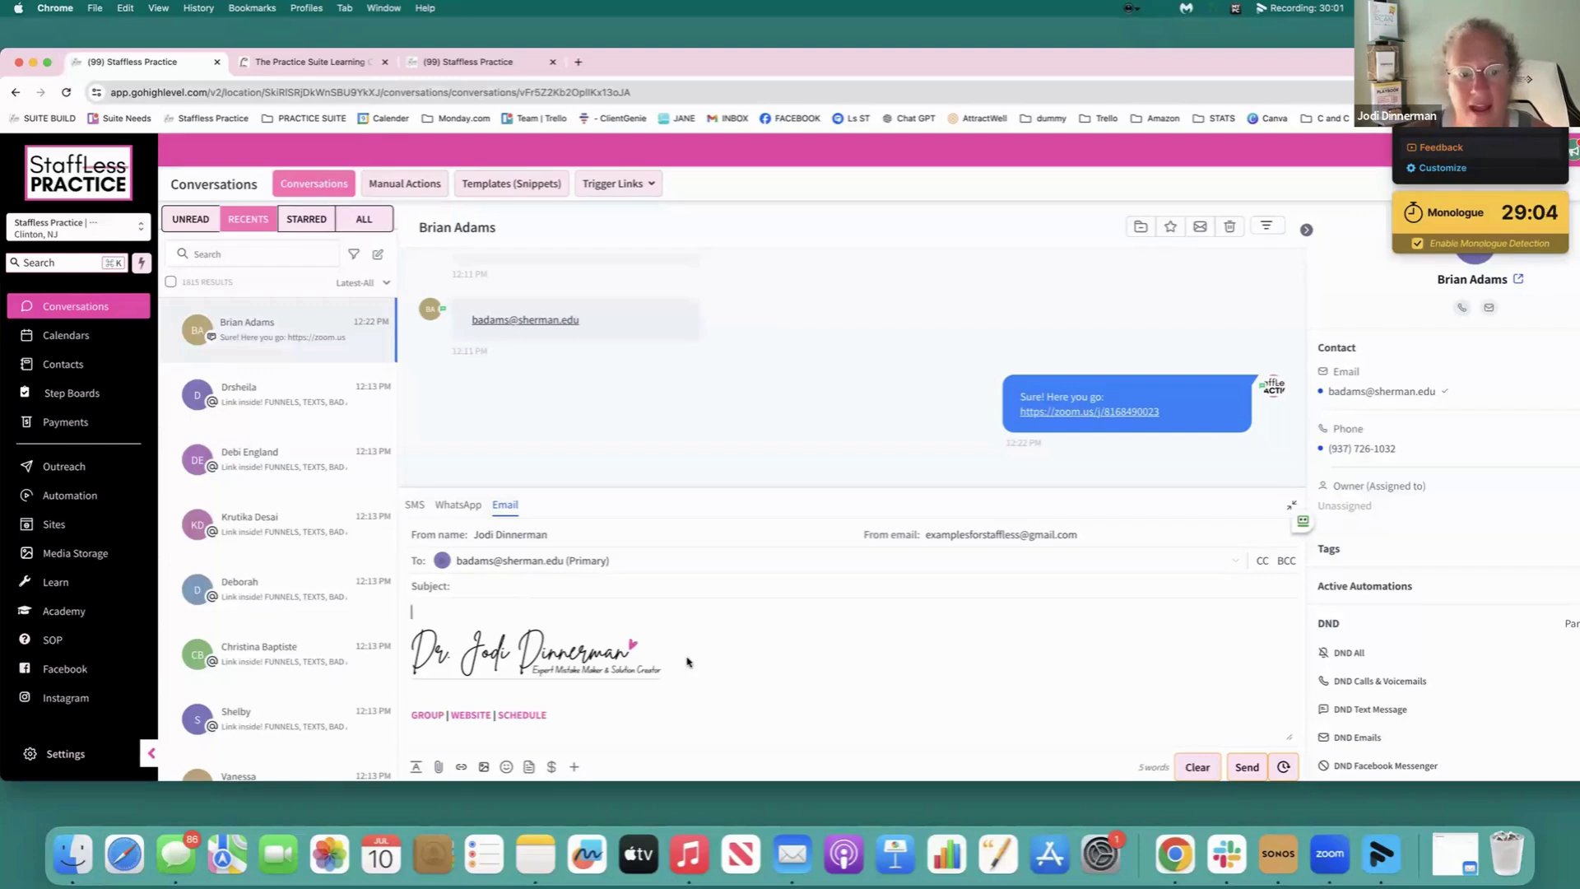
click(529, 766)
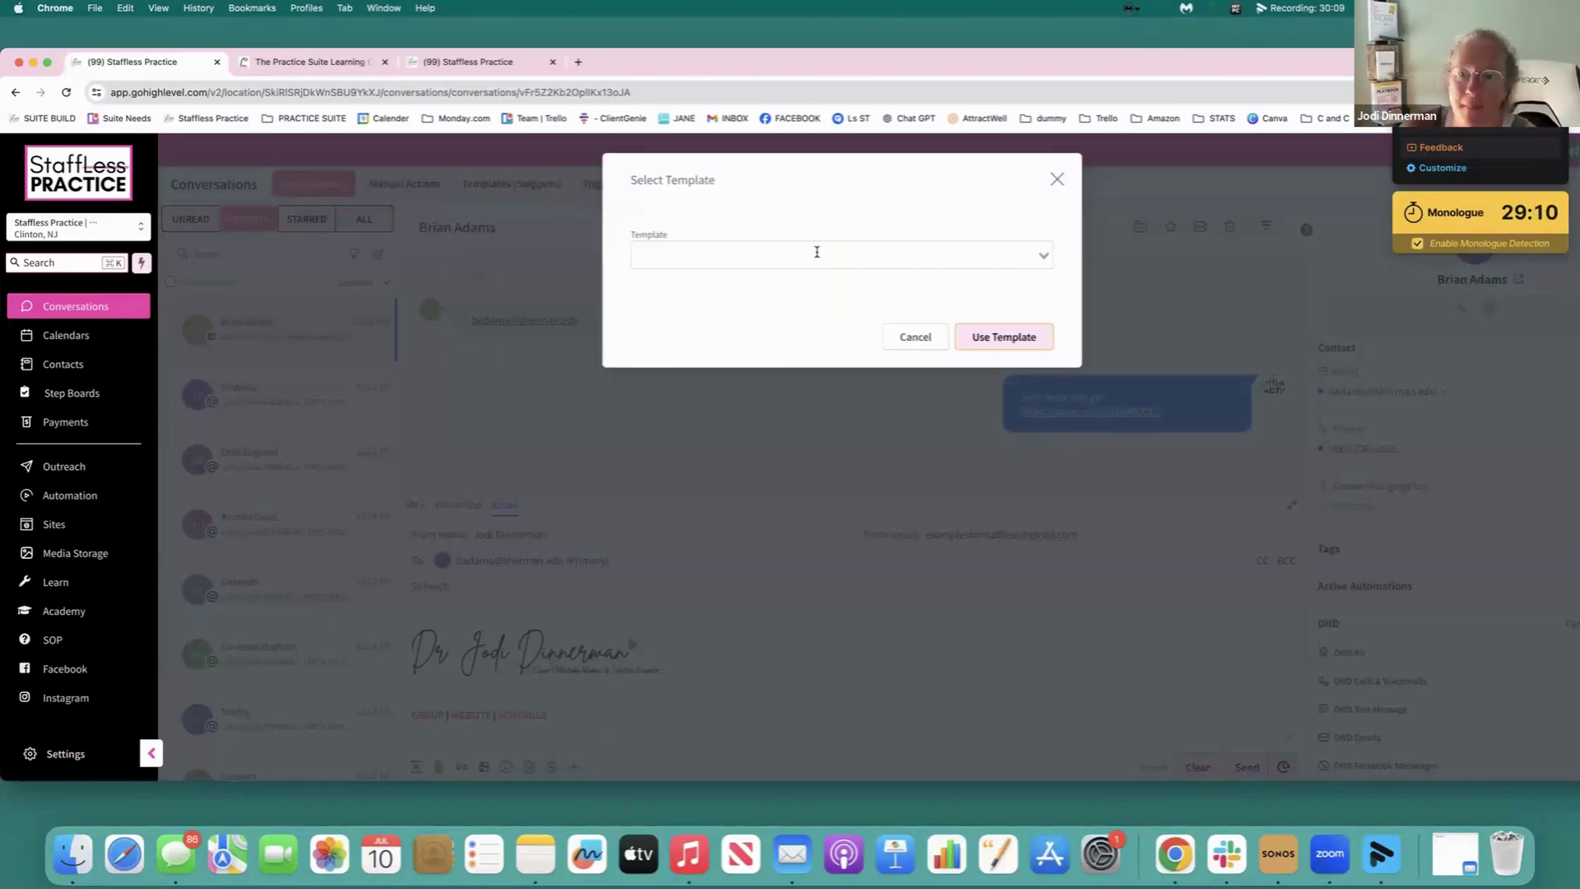
click(791, 251)
scroll(743, 414, down, 4)
scroll(744, 414, down, 20)
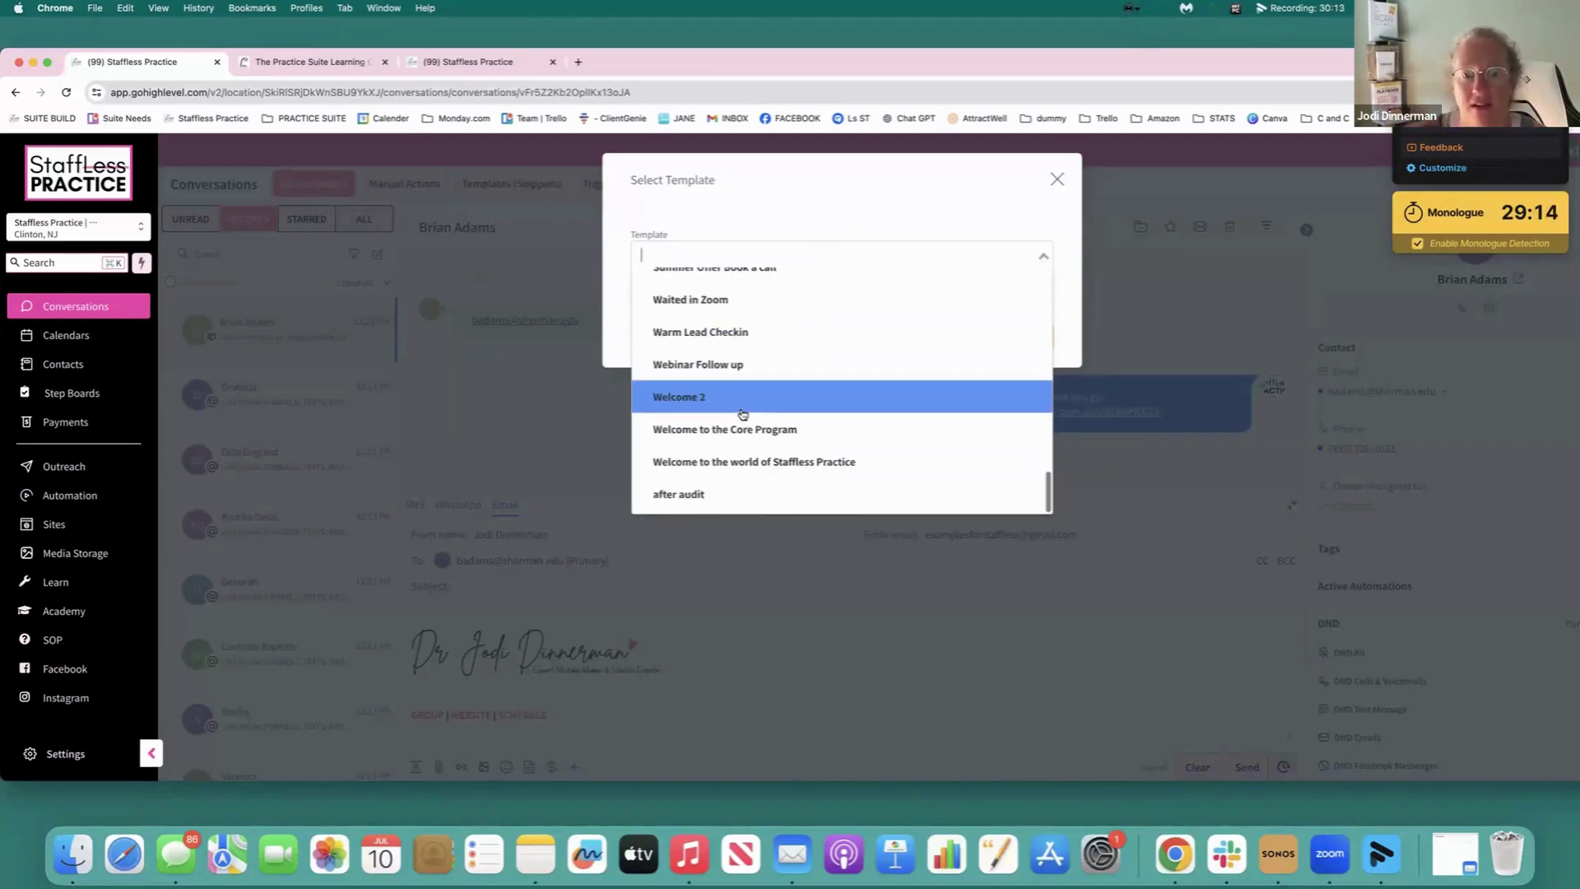
scroll(743, 414, up, 15)
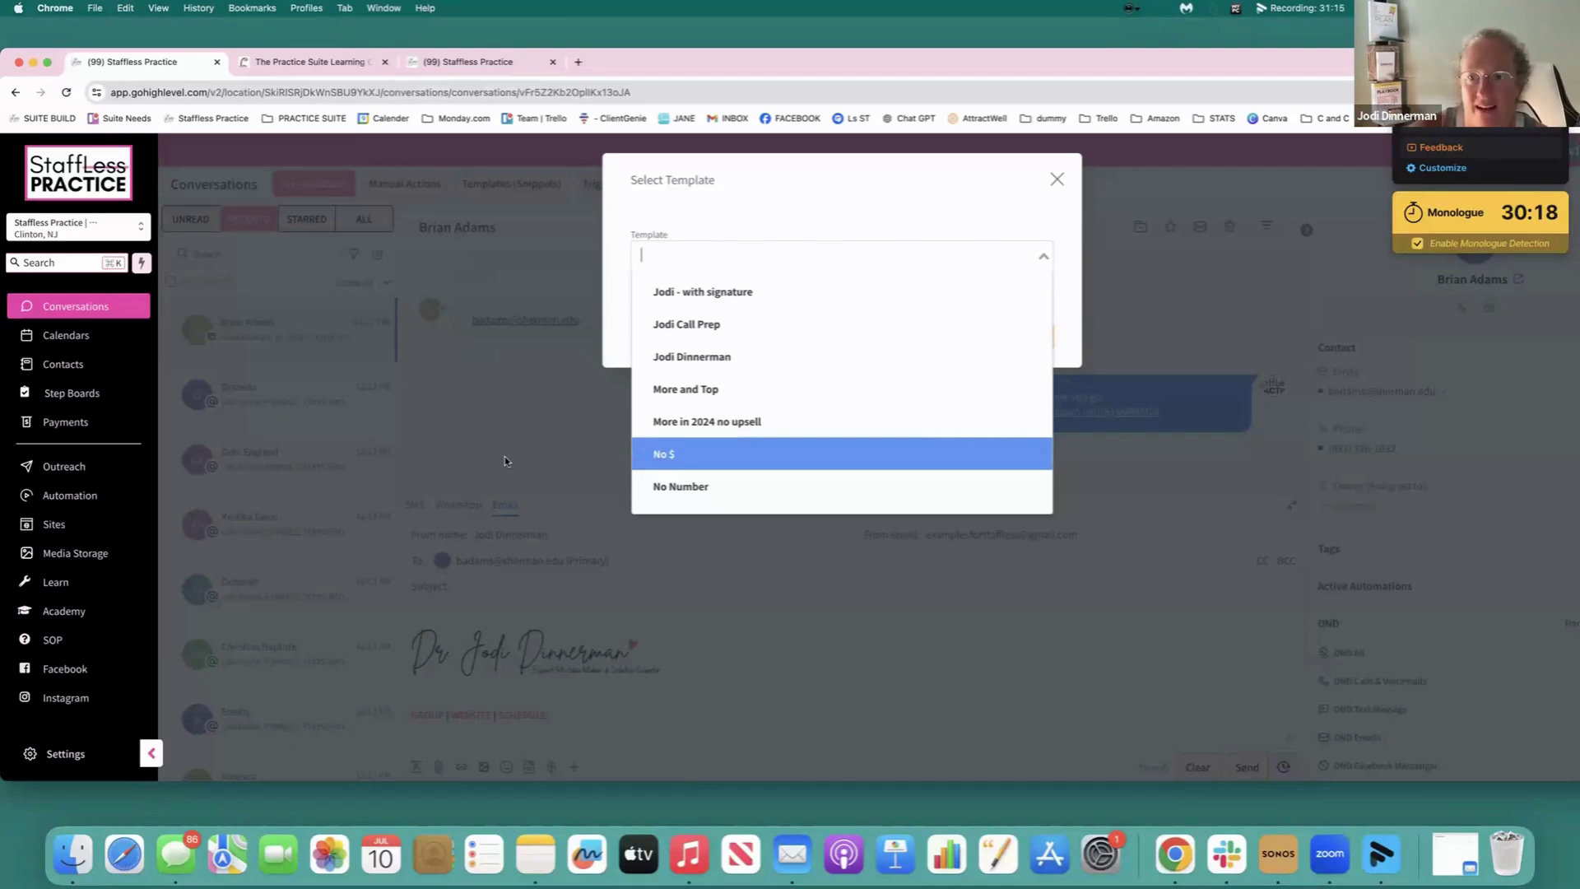
click(515, 405)
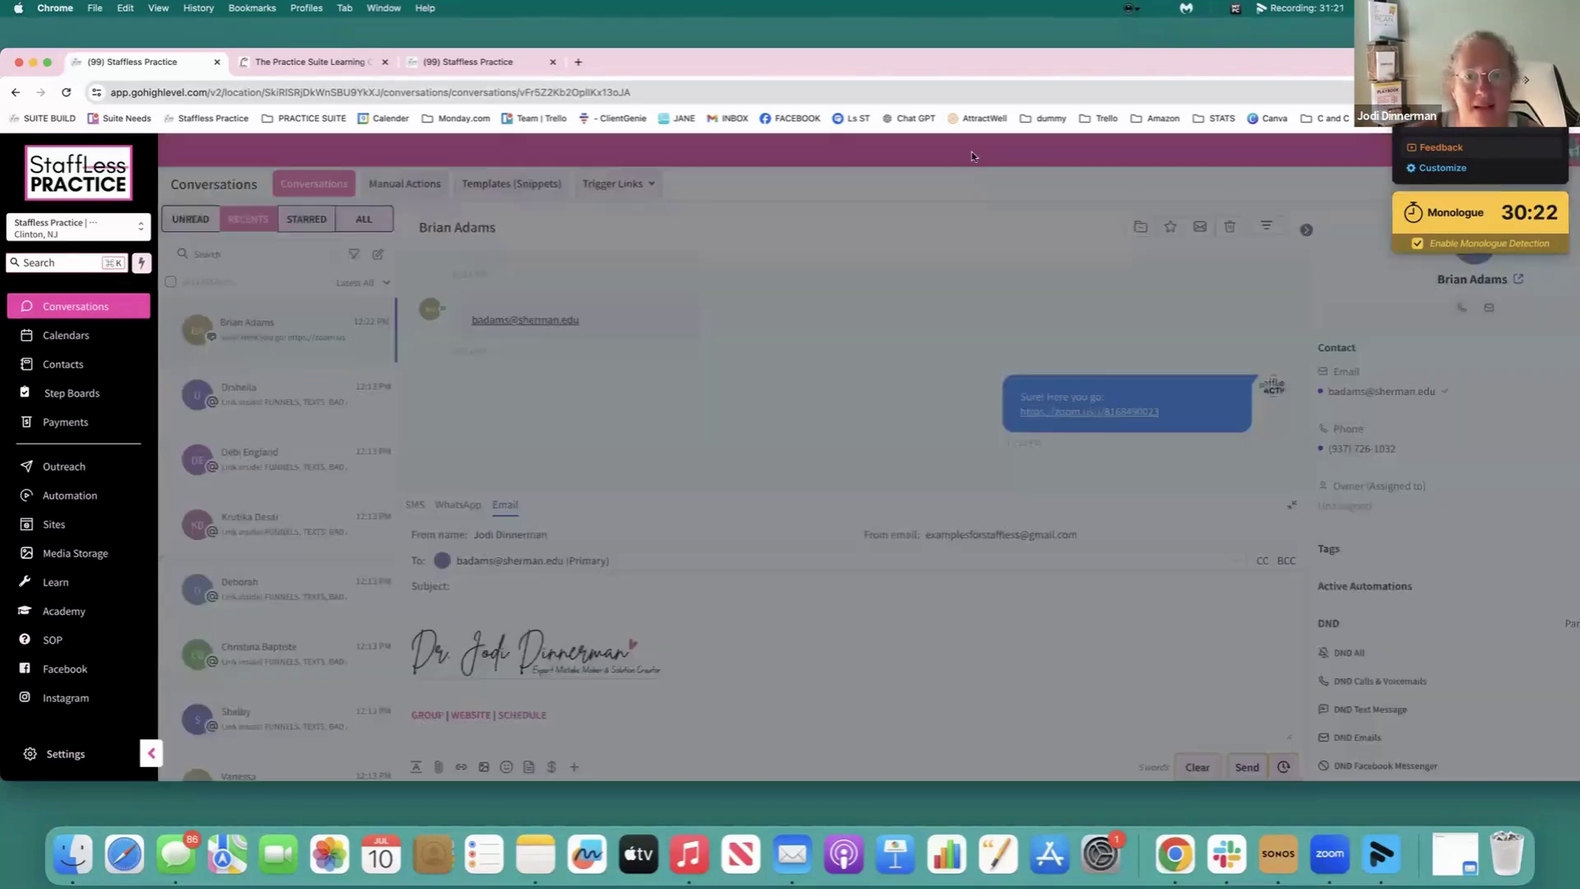
Switch the reply to SMS and browse the available text message templates without applying one
click(423, 509)
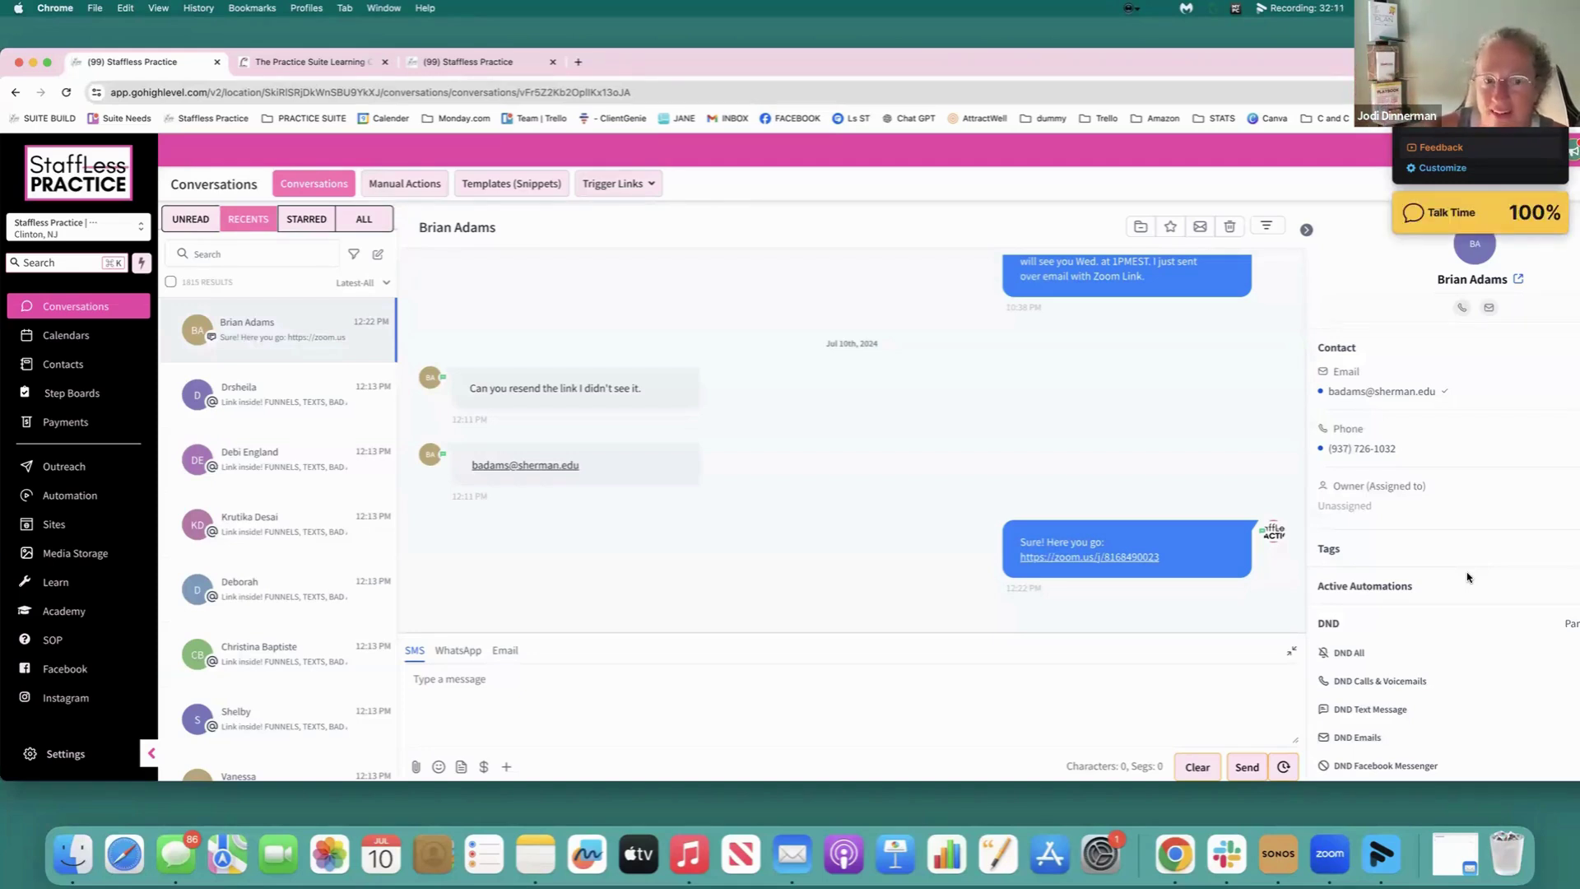
click(483, 686)
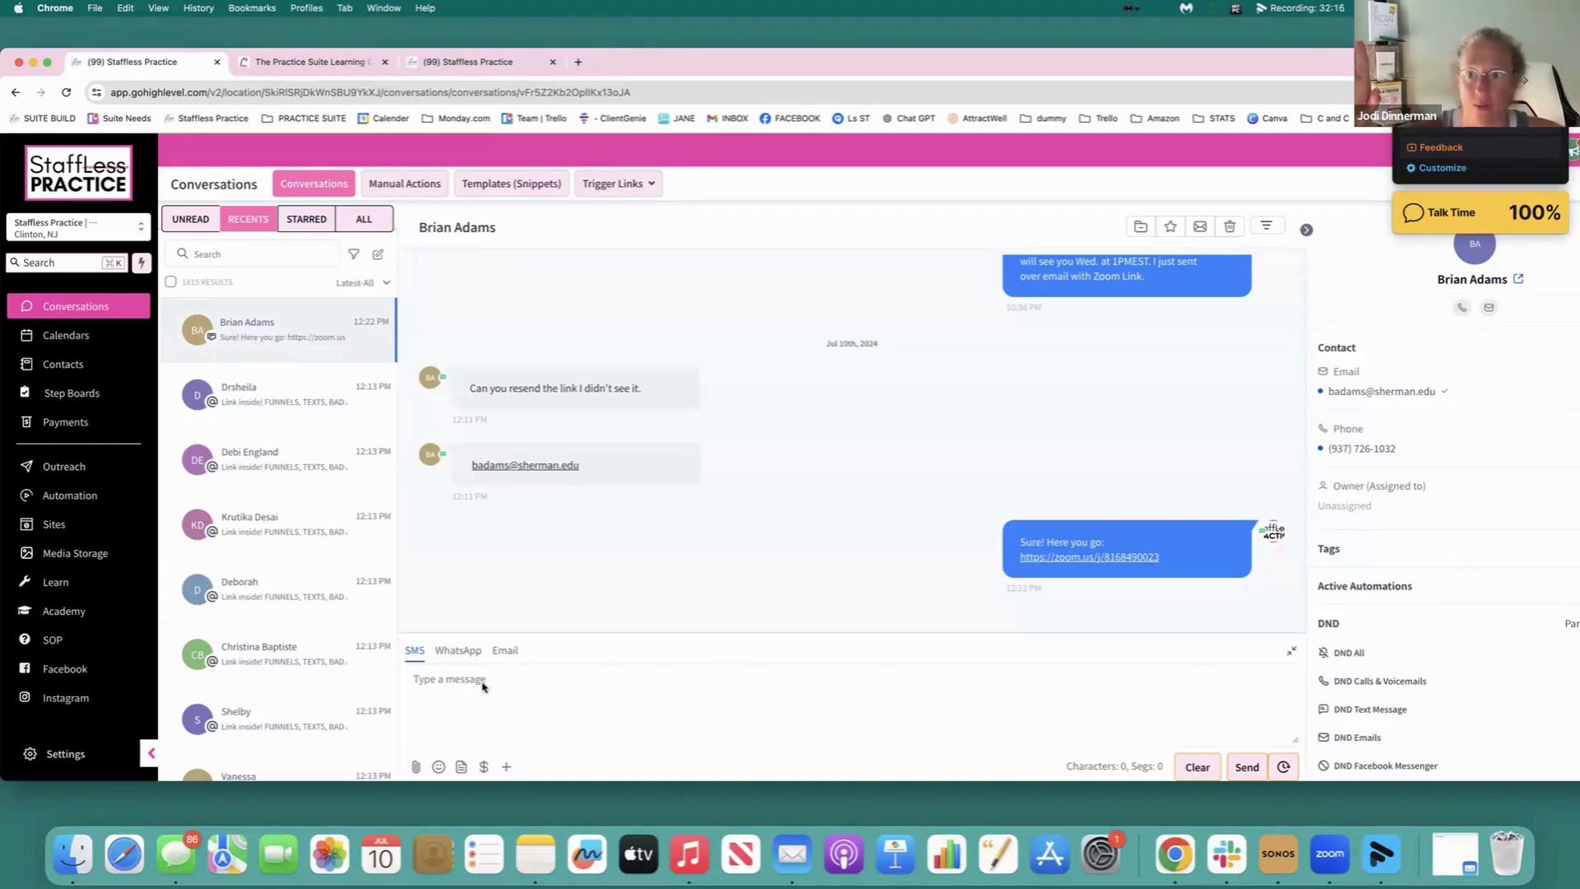
click(461, 766)
click(769, 256)
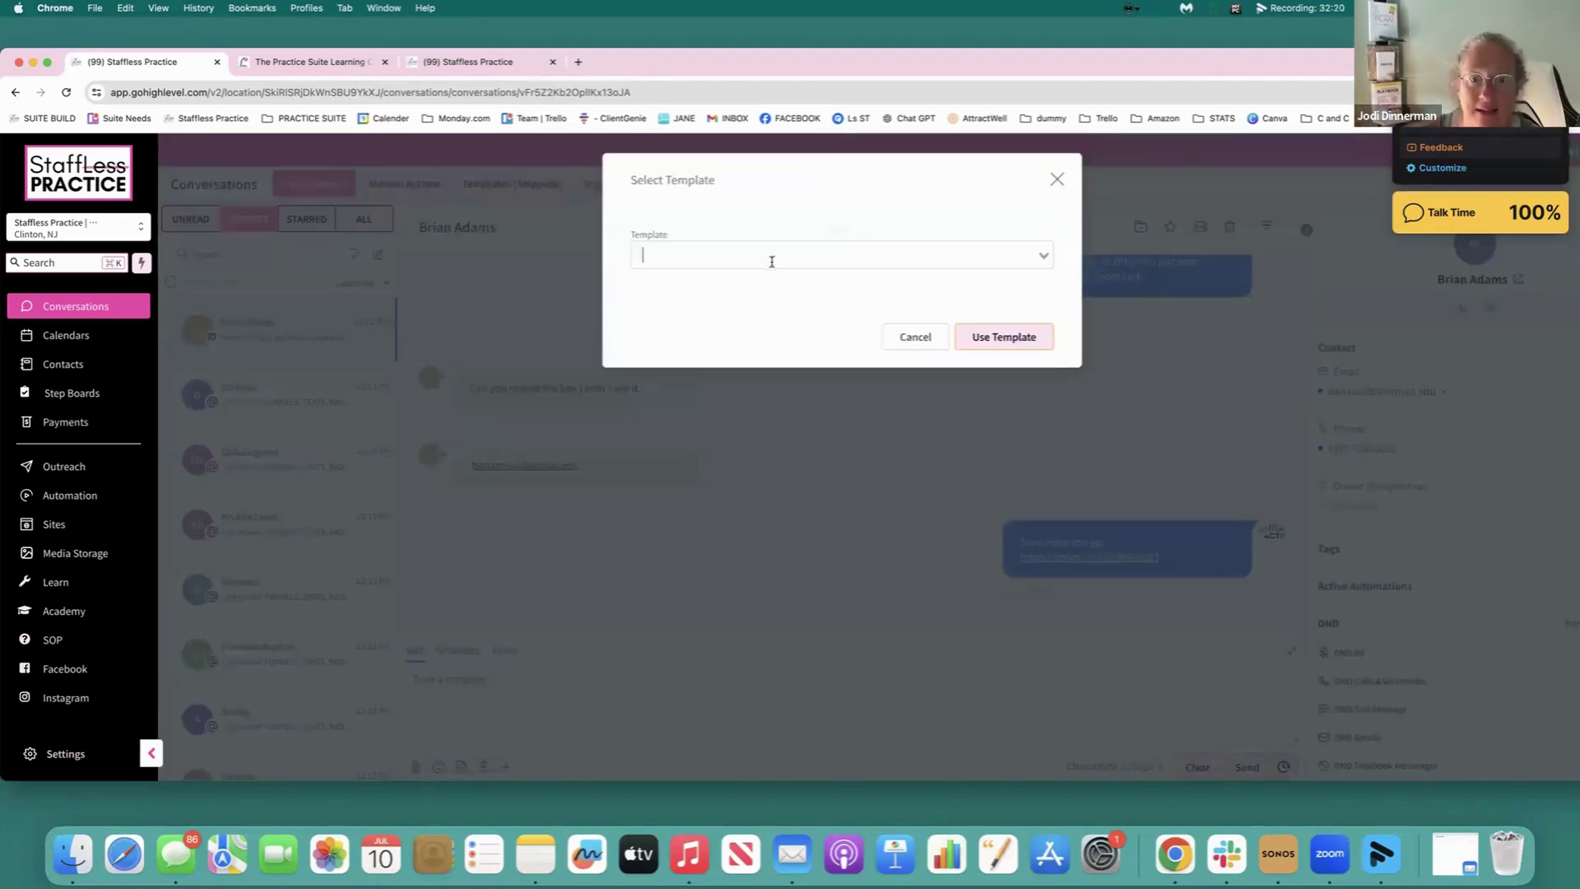
scroll(795, 379, down, 3)
scroll(802, 376, down, 3)
click(485, 767)
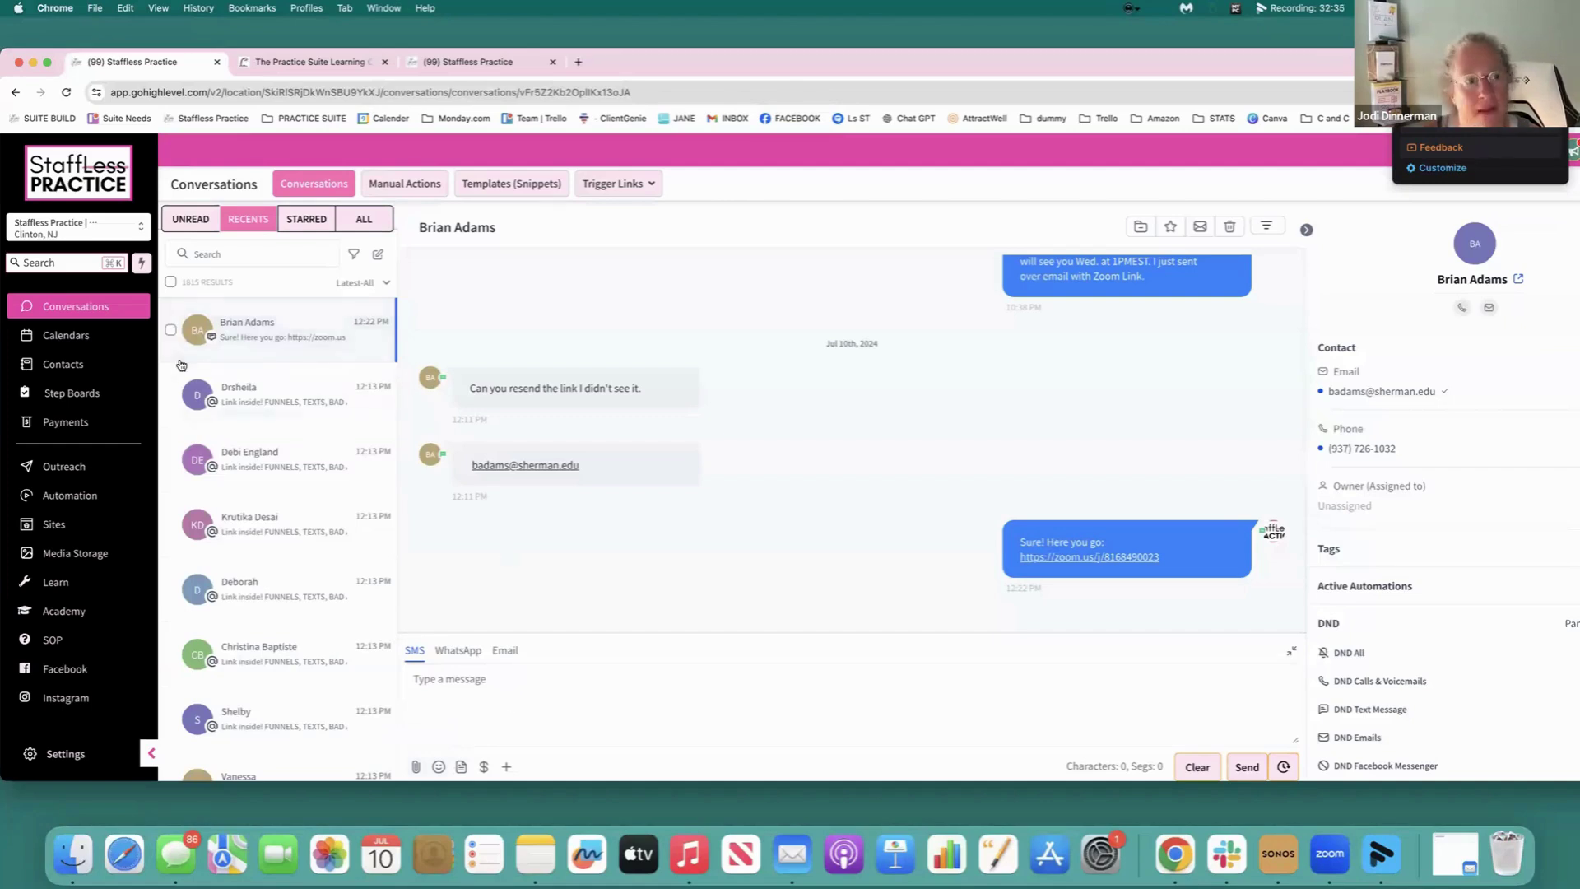
Look over the weekly calendar and the Outreach social planner
click(46, 336)
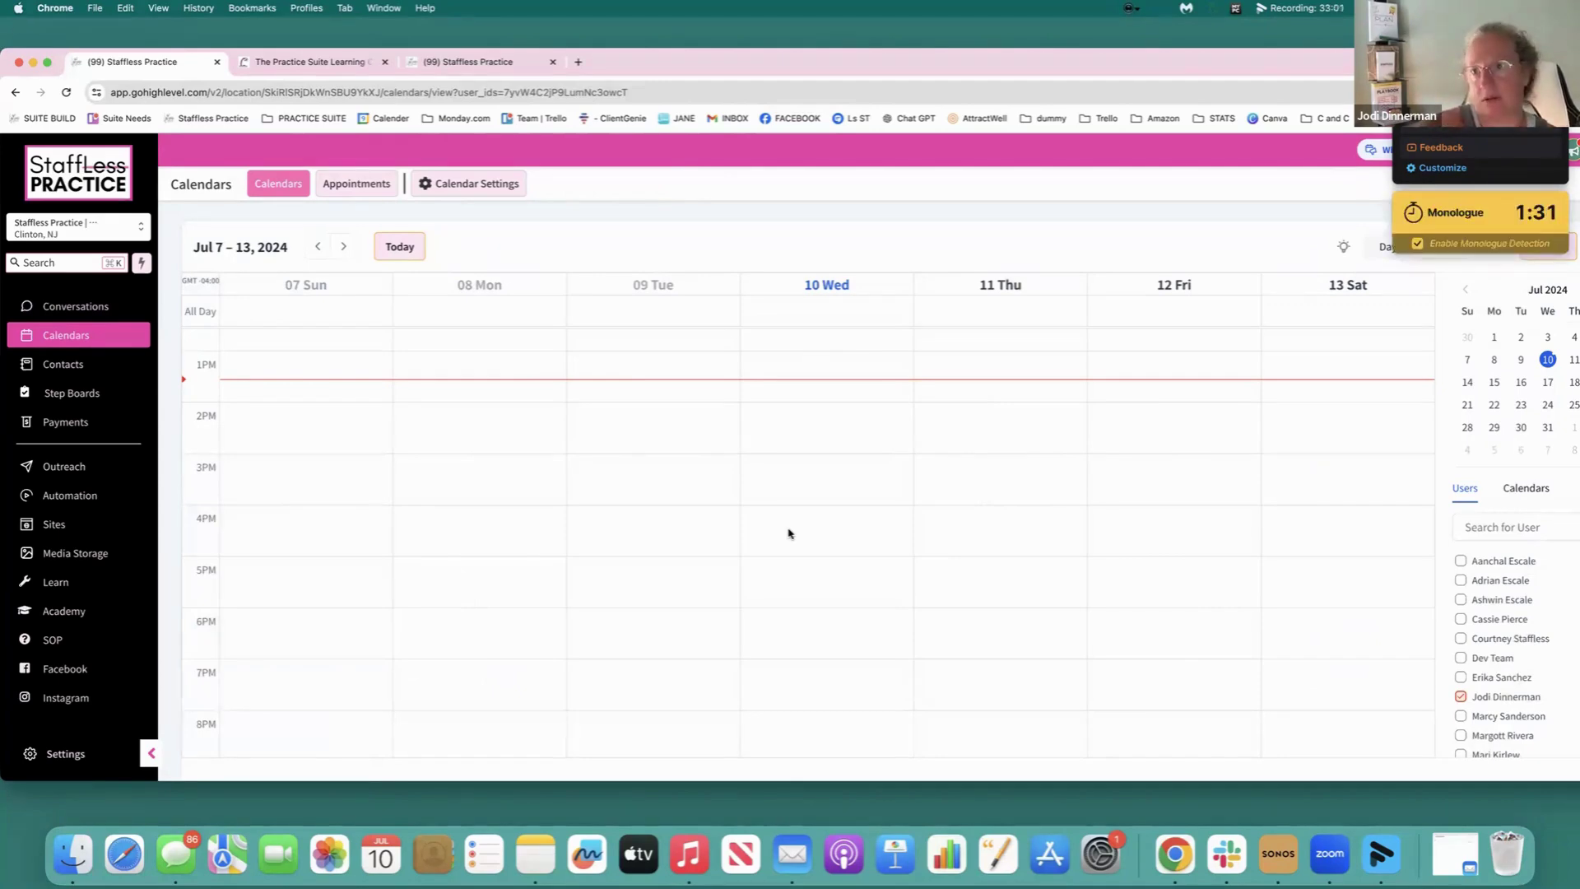
click(86, 313)
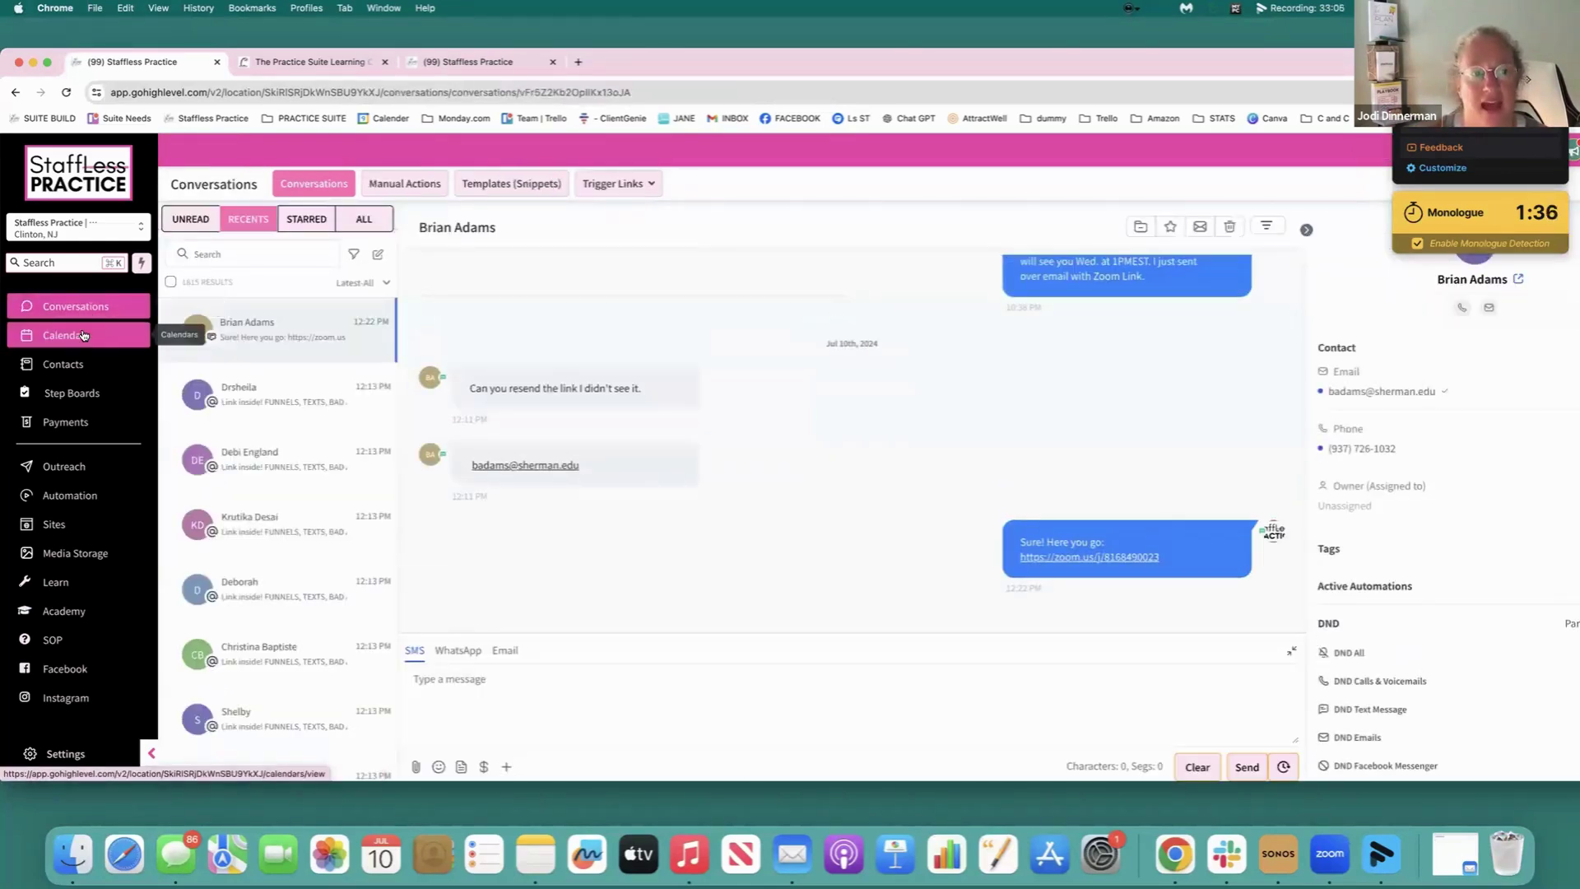
click(83, 335)
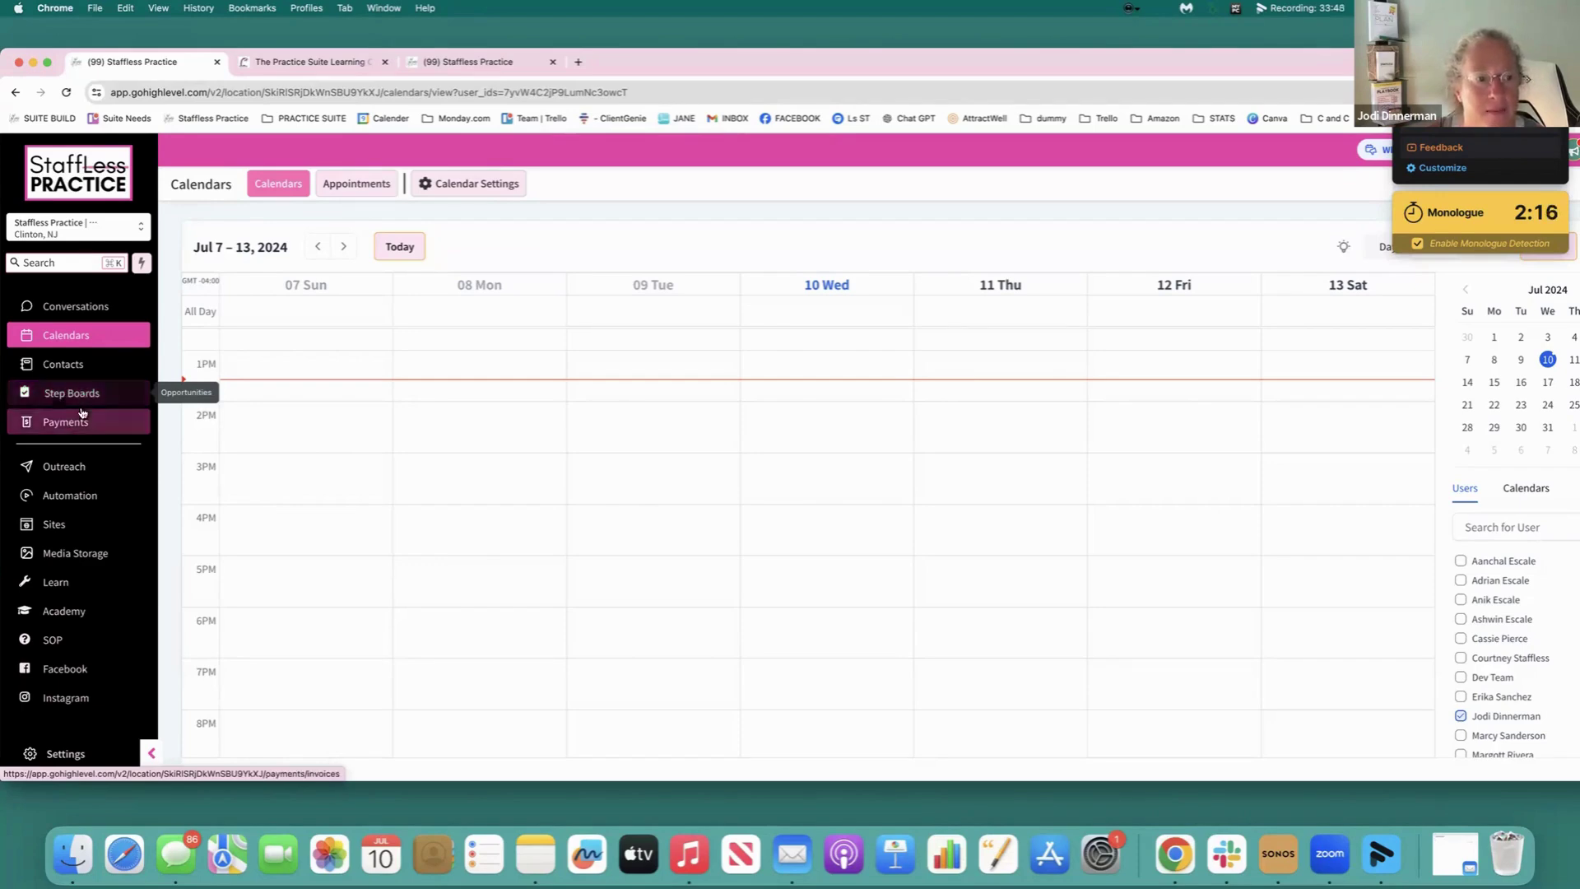
click(75, 465)
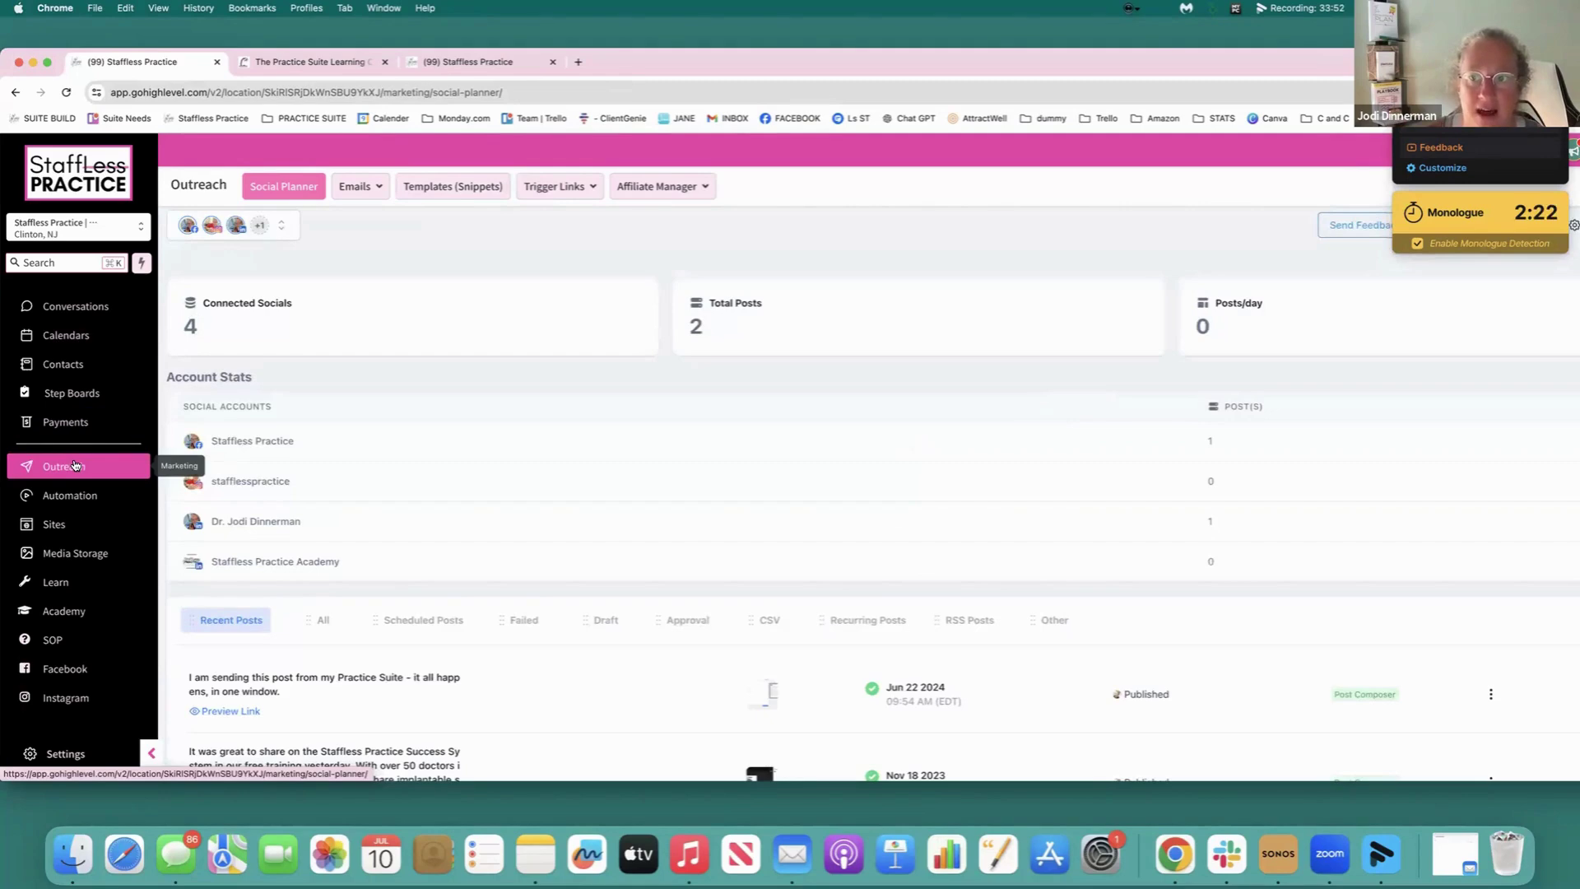
mouse_move(366, 195)
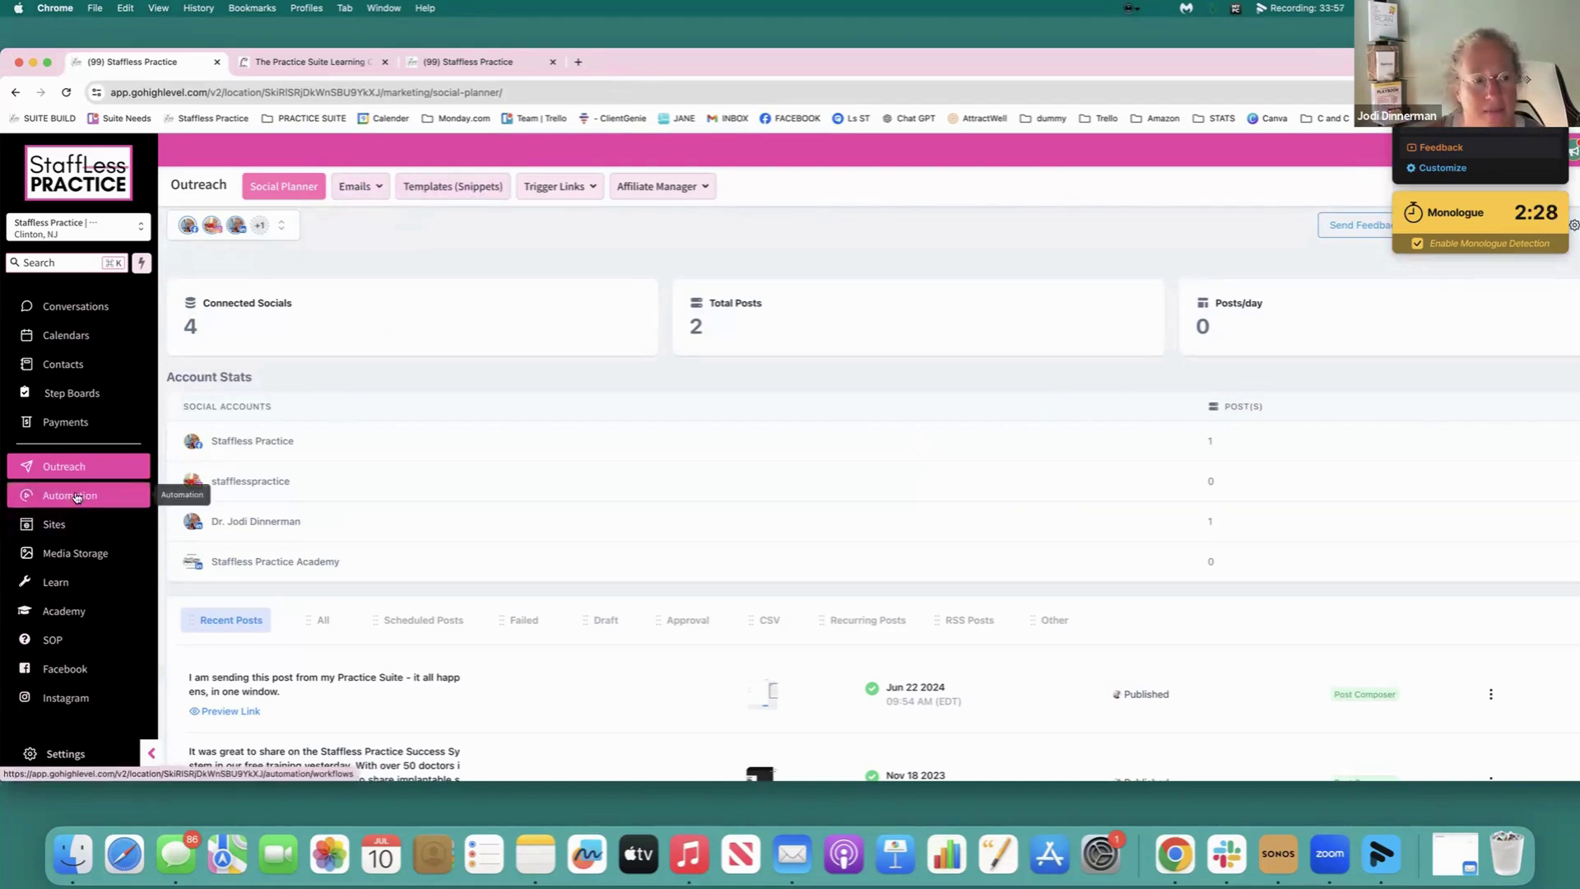
Browse the prebuilt template library for a new funnel under Sites and close it without creating a funnel
click(64, 528)
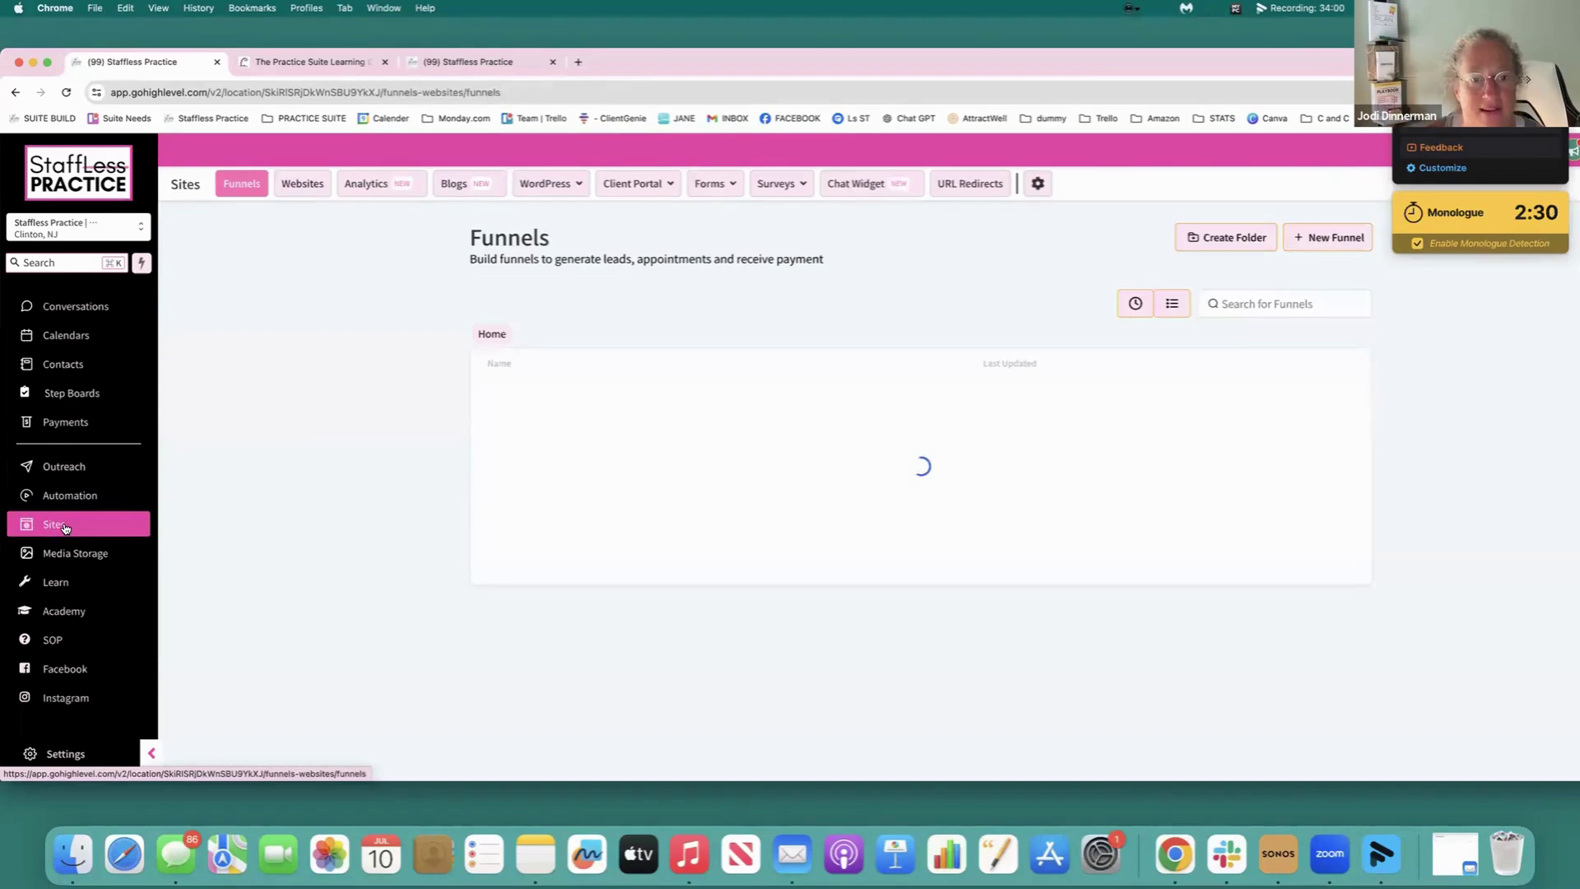
click(1325, 240)
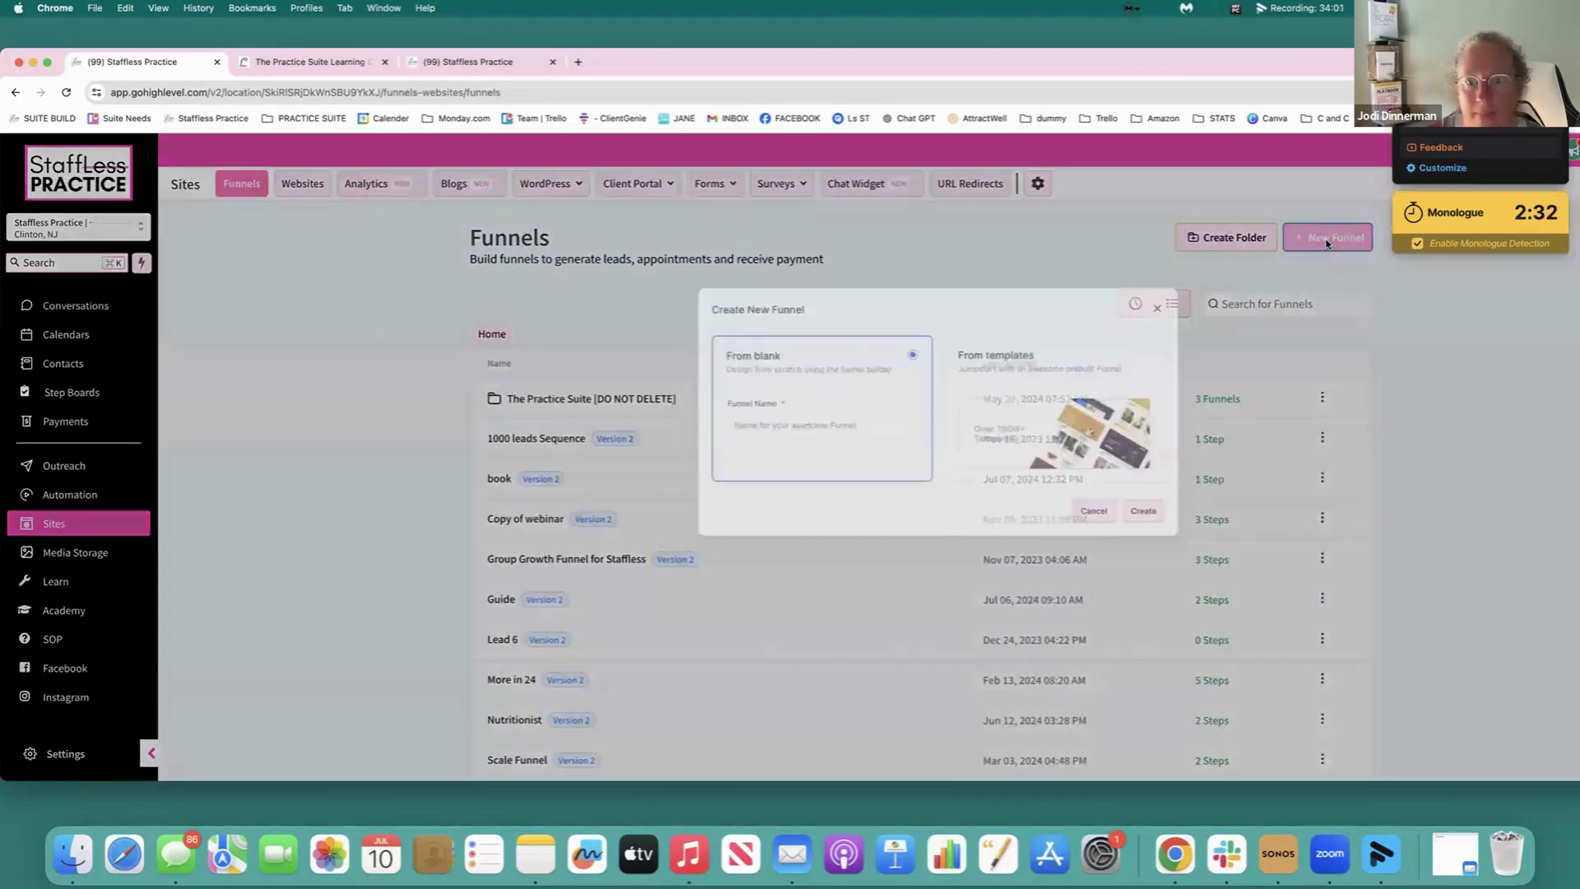
click(999, 480)
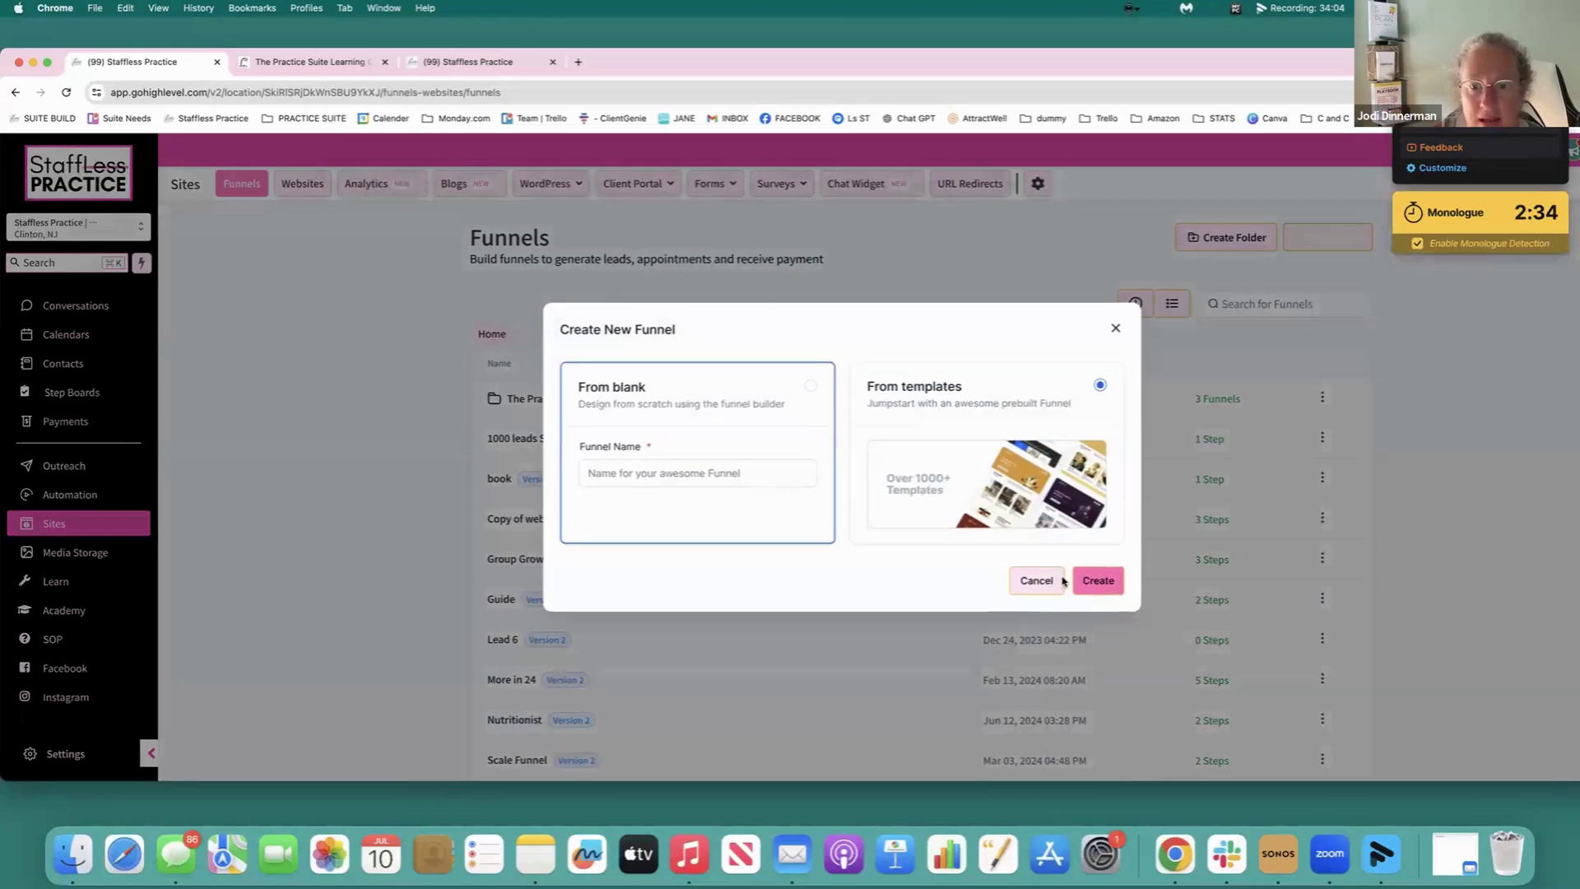
click(1092, 581)
scroll(762, 554, down, 10)
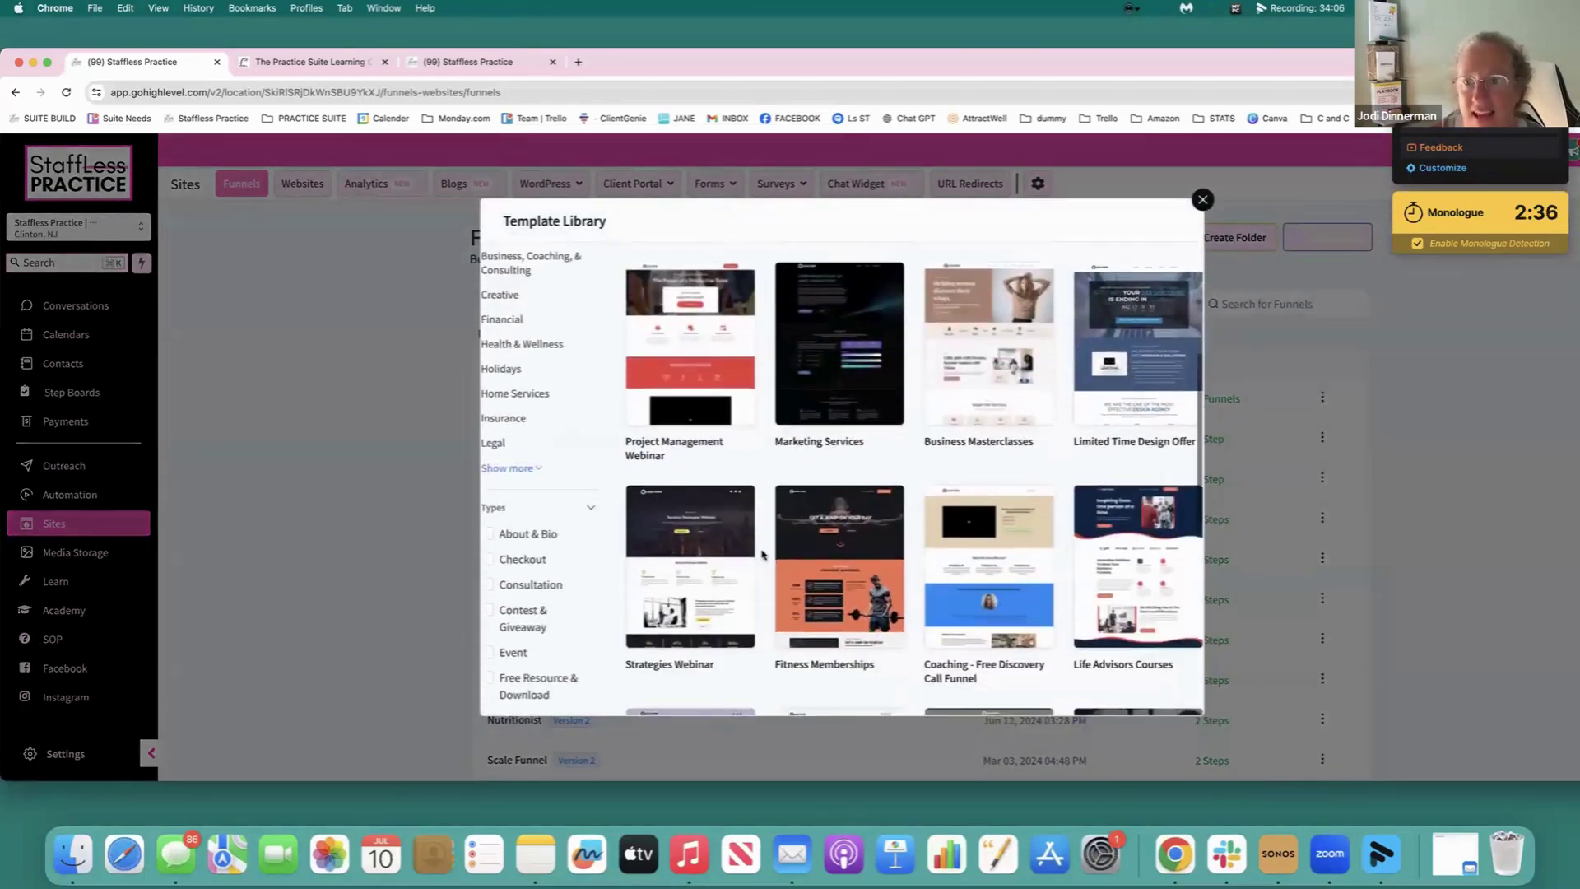
scroll(762, 554, down, 5)
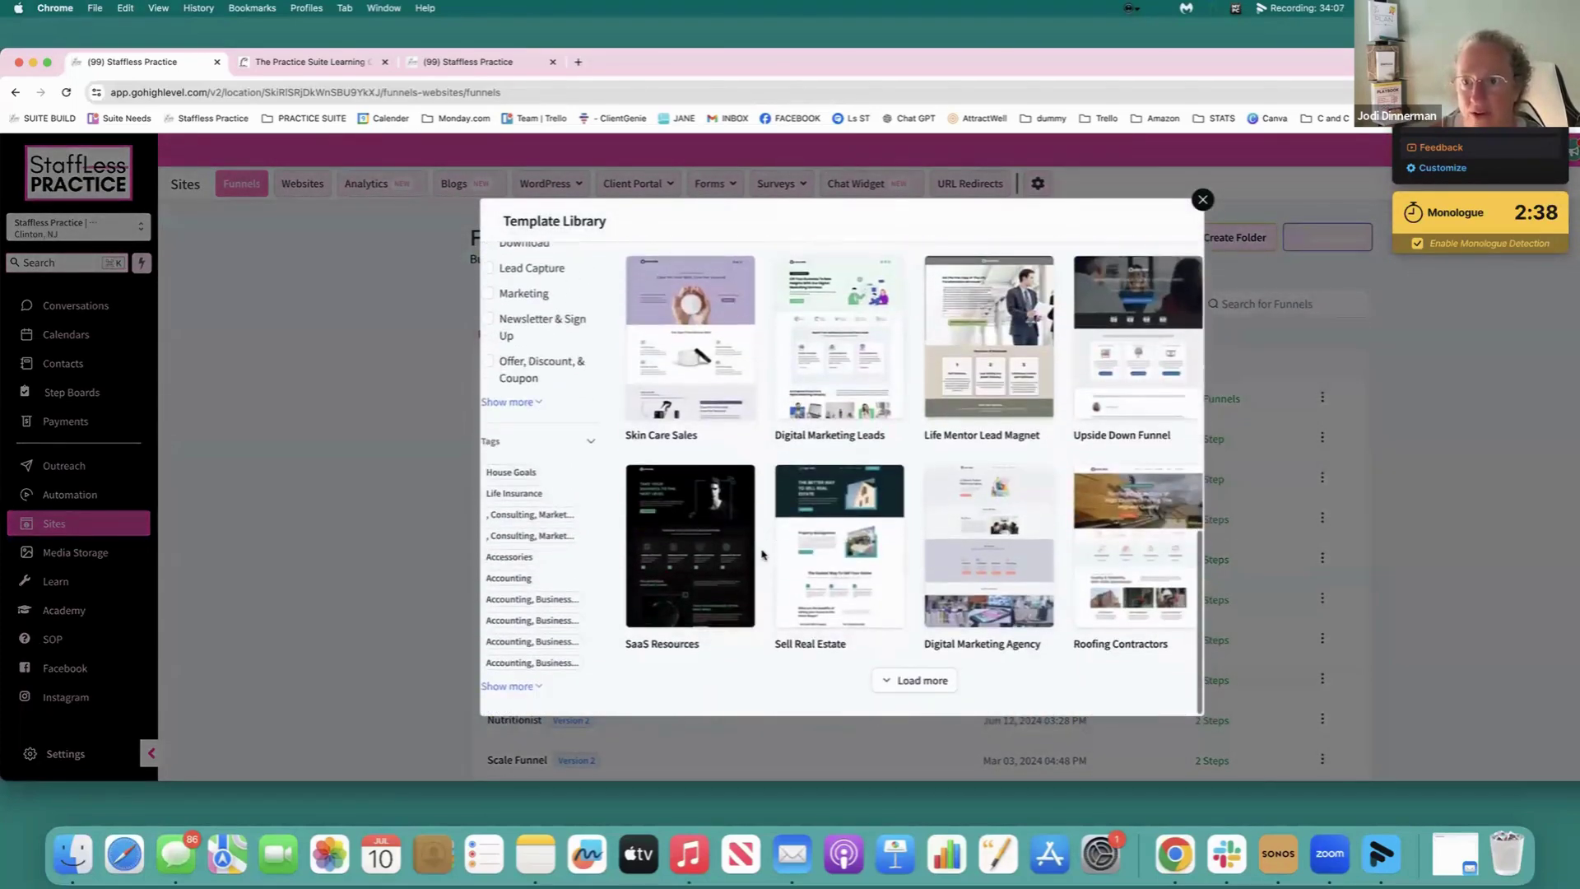
scroll(762, 554, up, 3)
scroll(761, 554, up, 10)
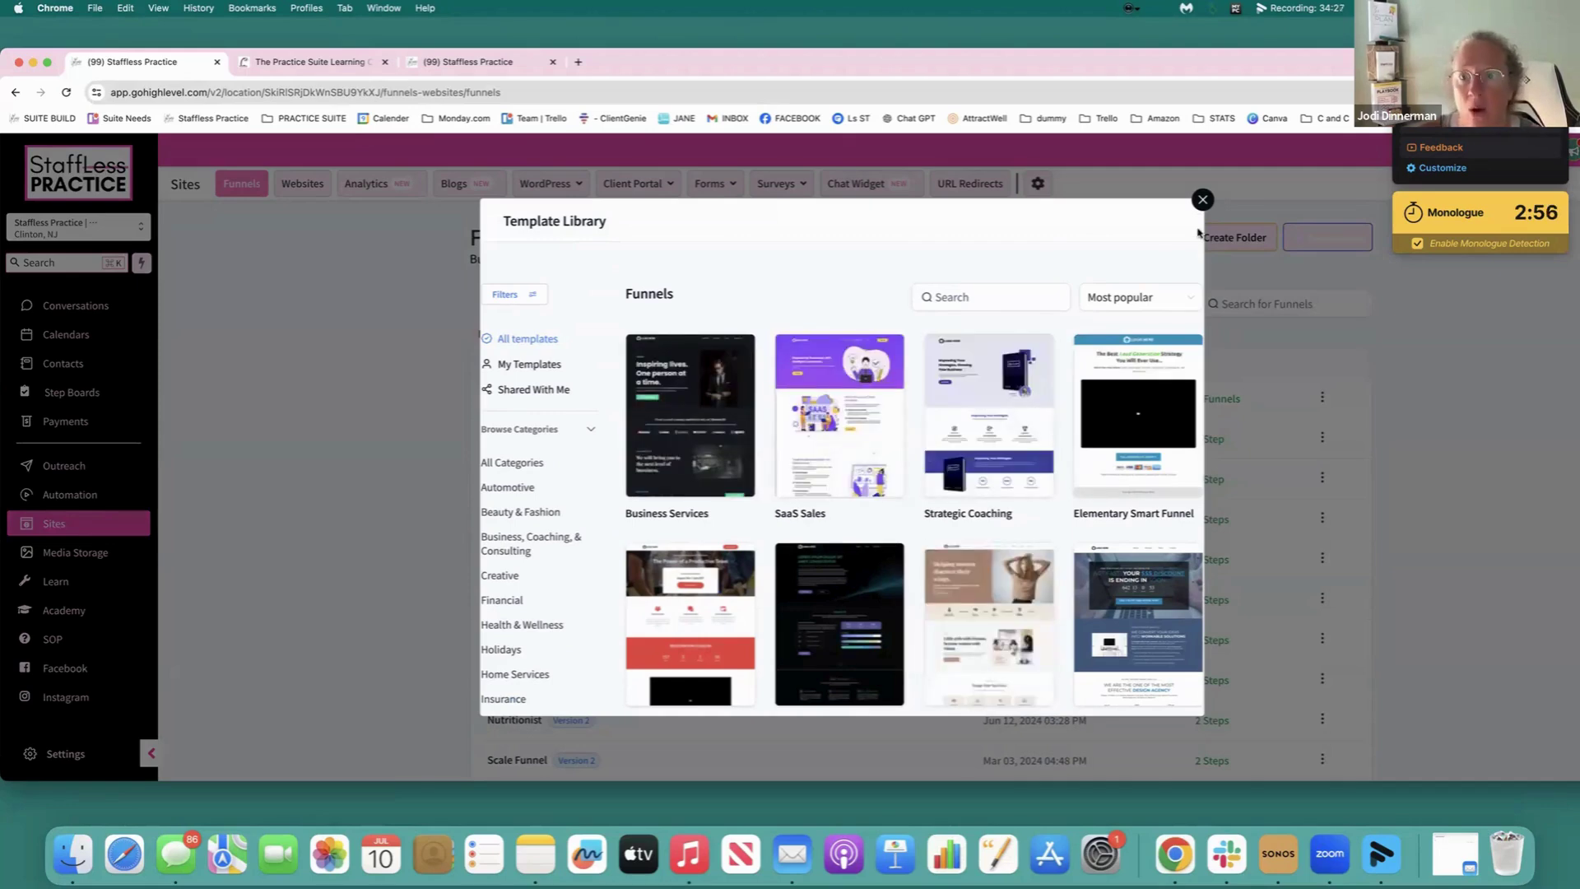
click(1202, 200)
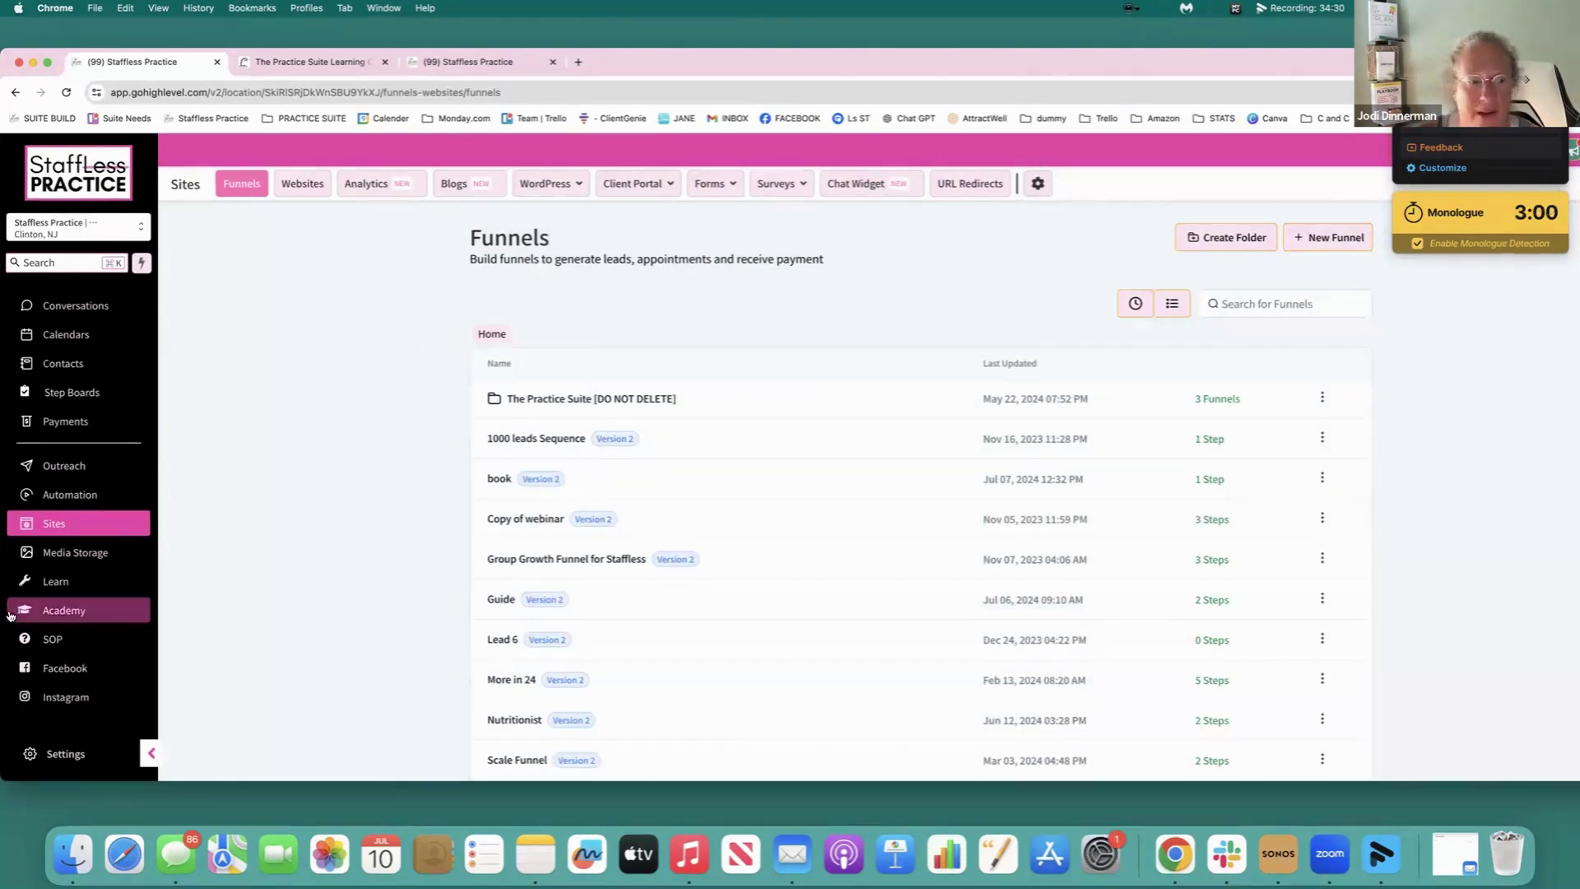
Revisit the green demo suite and open The Practice Suite Learning Center course from the course library
scroll(33, 634, down, 2)
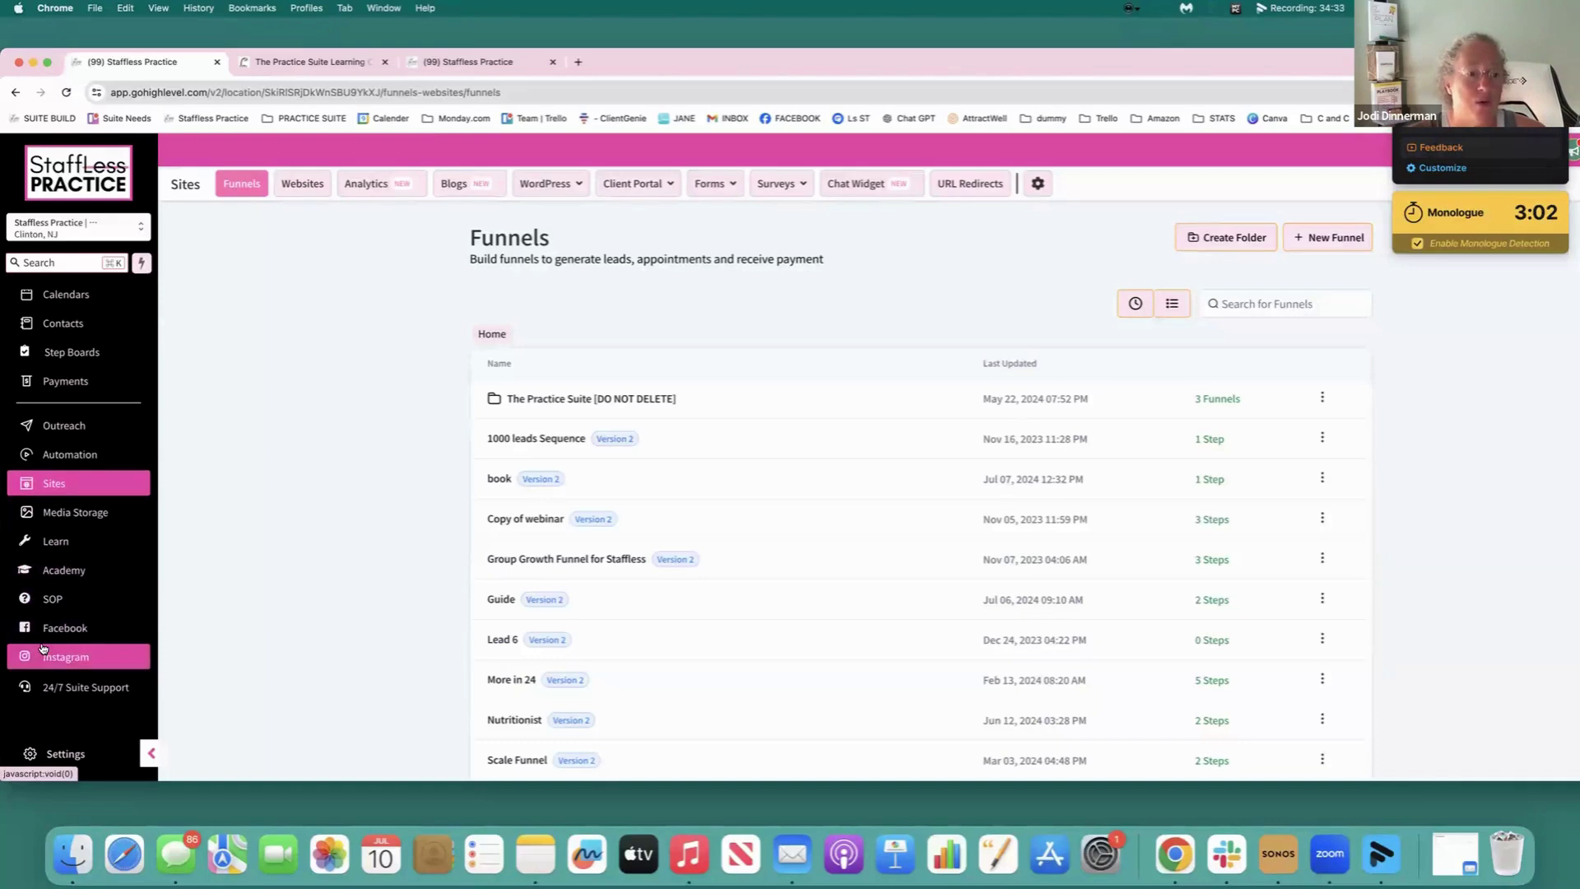
click(425, 69)
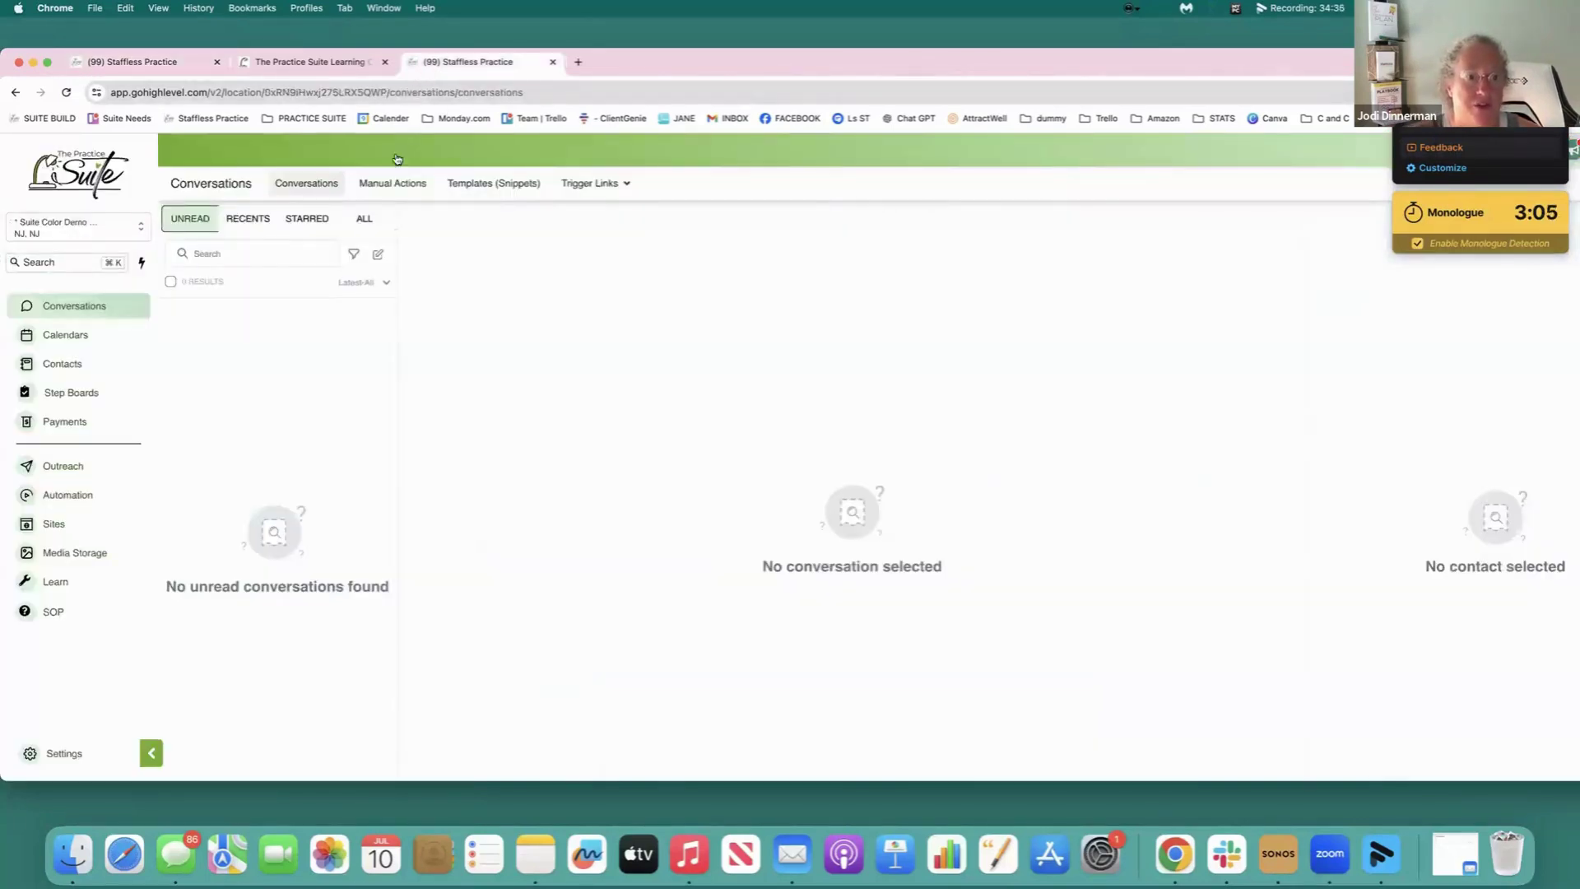
click(311, 66)
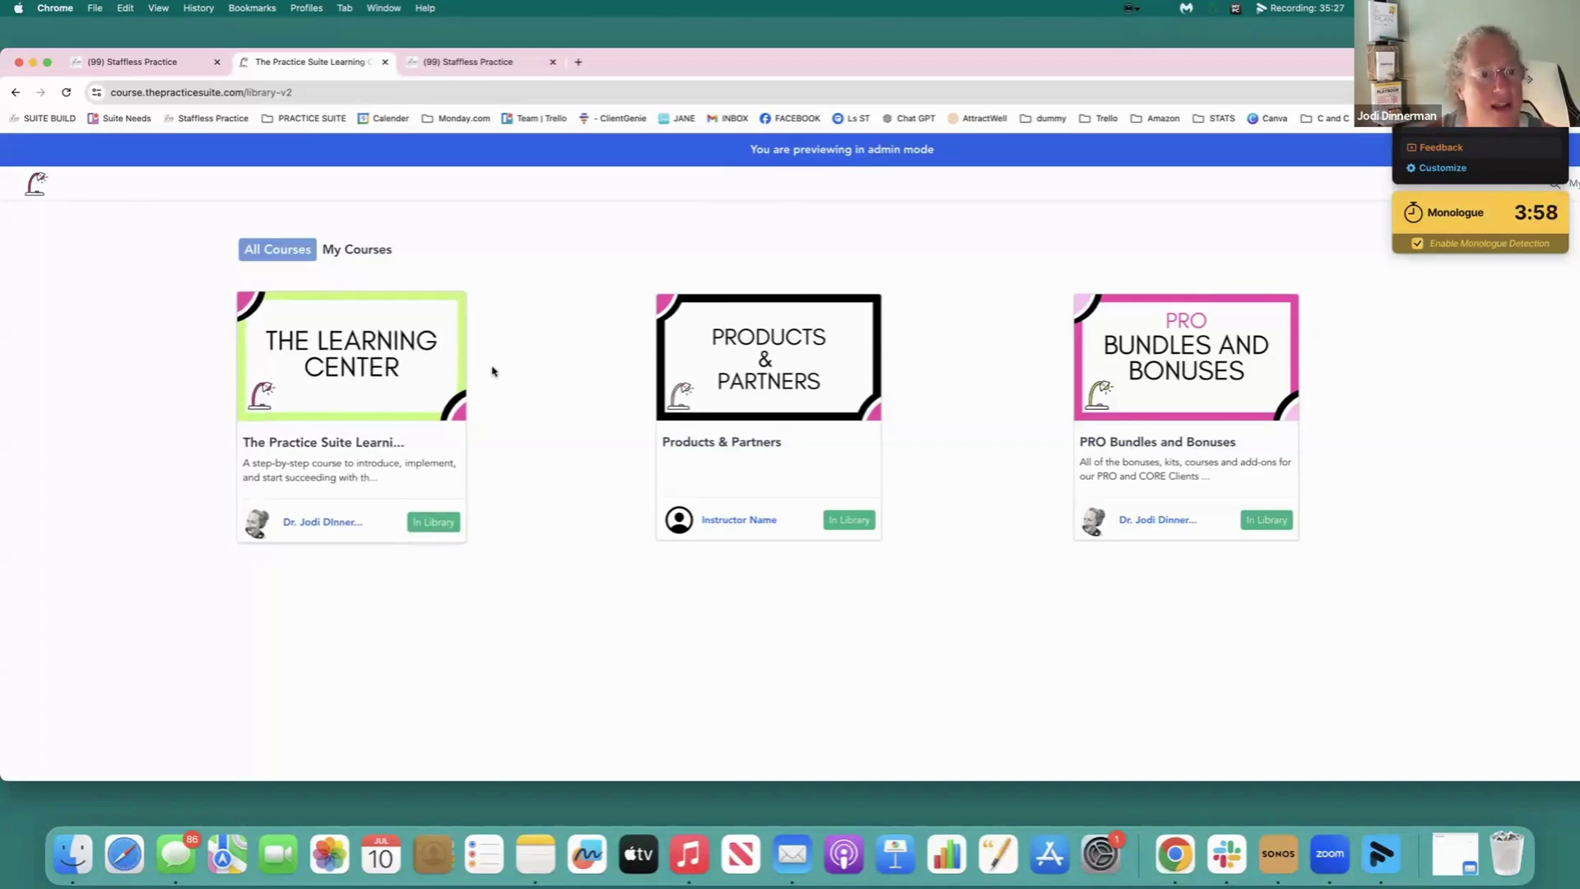
click(336, 365)
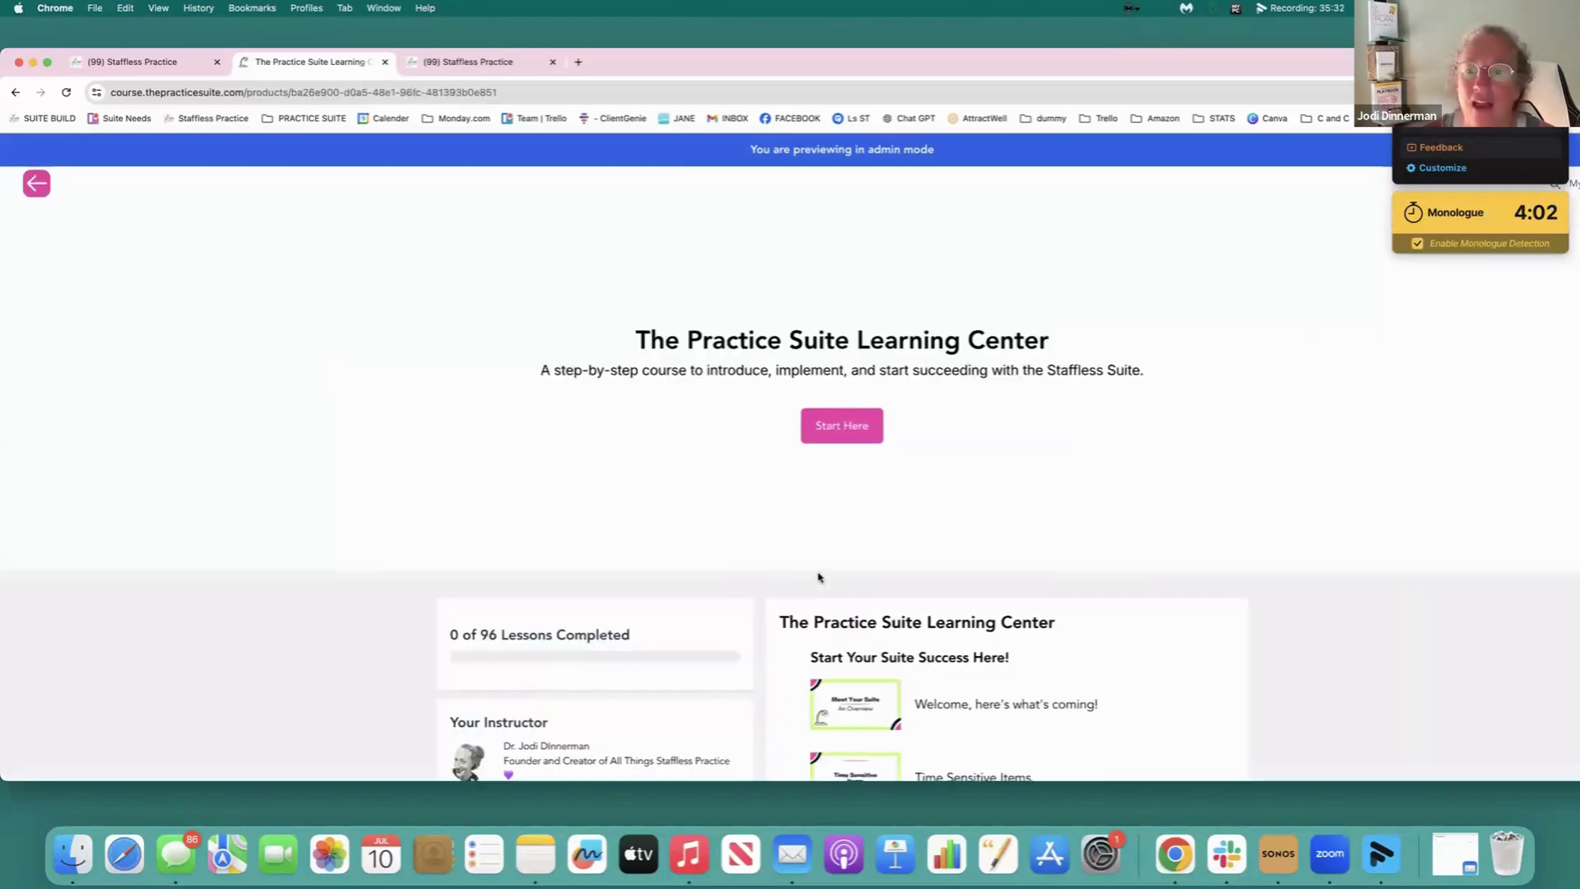
Look through the Learning Center course's lesson list down to the Suite Schedule section
scroll(821, 576, down, 7)
scroll(821, 576, down, 5)
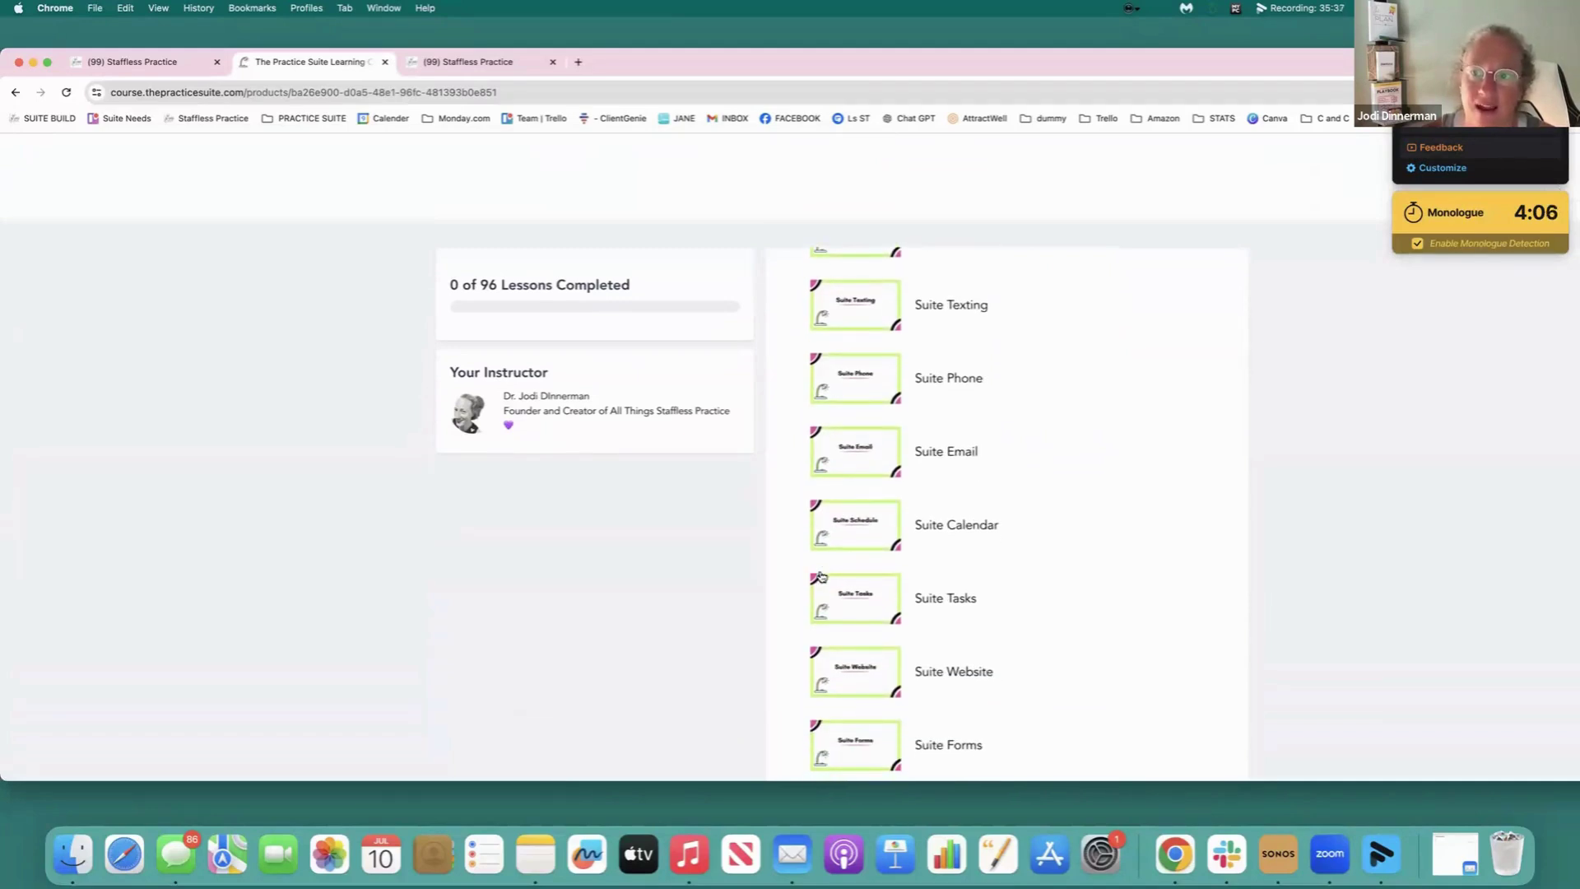
scroll(822, 576, down, 2)
scroll(821, 576, down, 2)
scroll(822, 577, down, 8)
scroll(822, 576, down, 6)
scroll(822, 576, down, 12)
scroll(821, 576, down, 15)
scroll(821, 576, down, 15)
scroll(822, 576, down, 4)
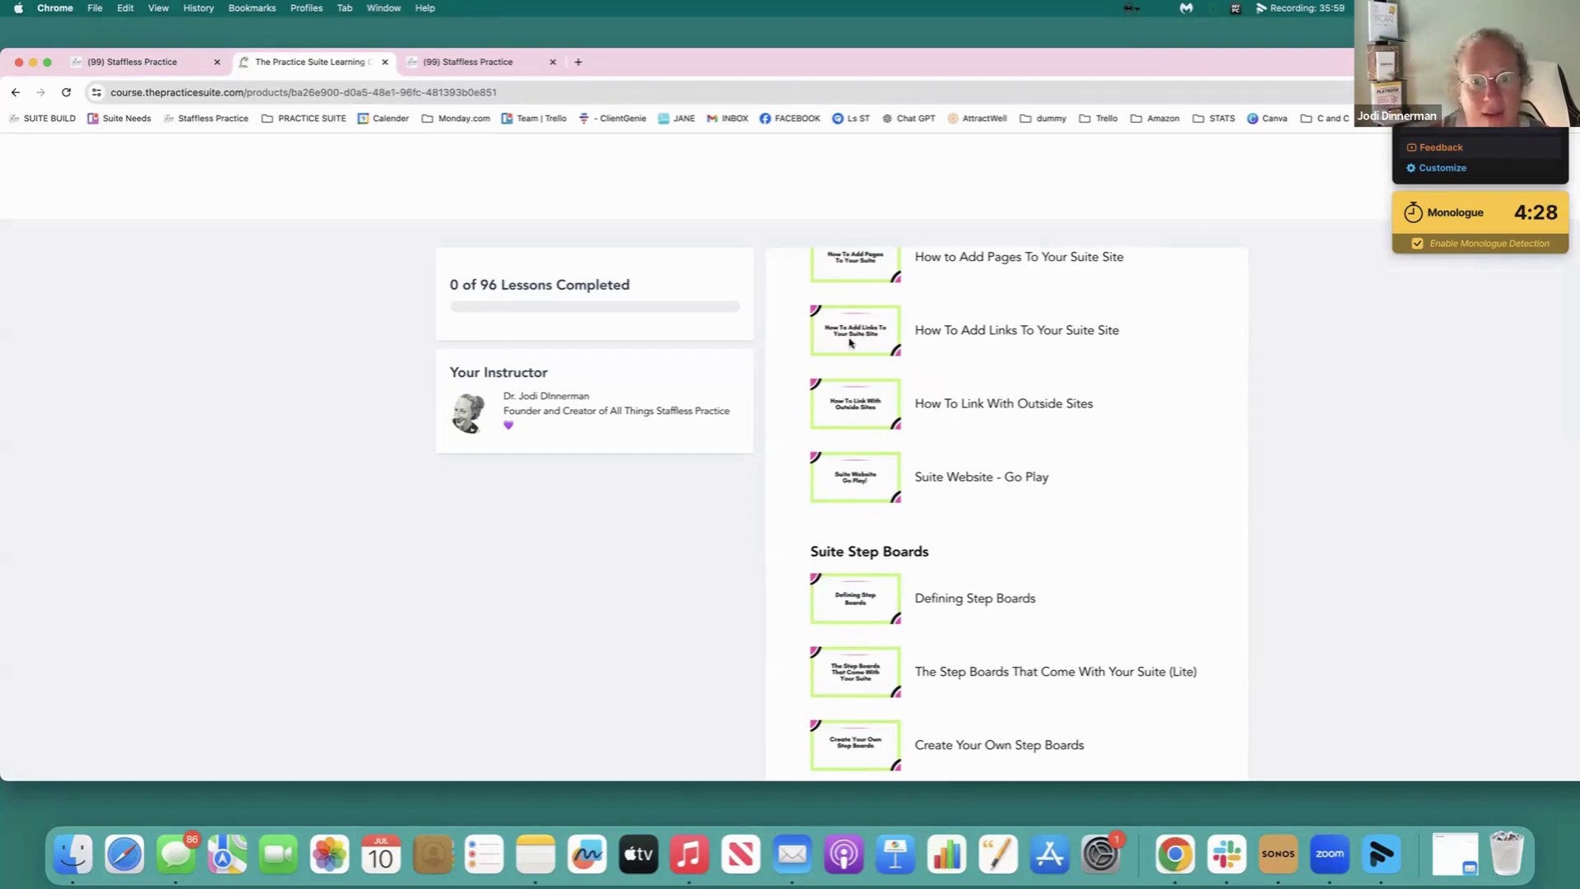
scroll(830, 572, down, 10)
Open the PRO Bundles and Bonuses course and look through its Academy courses and its bundles and kits
key(super+1)
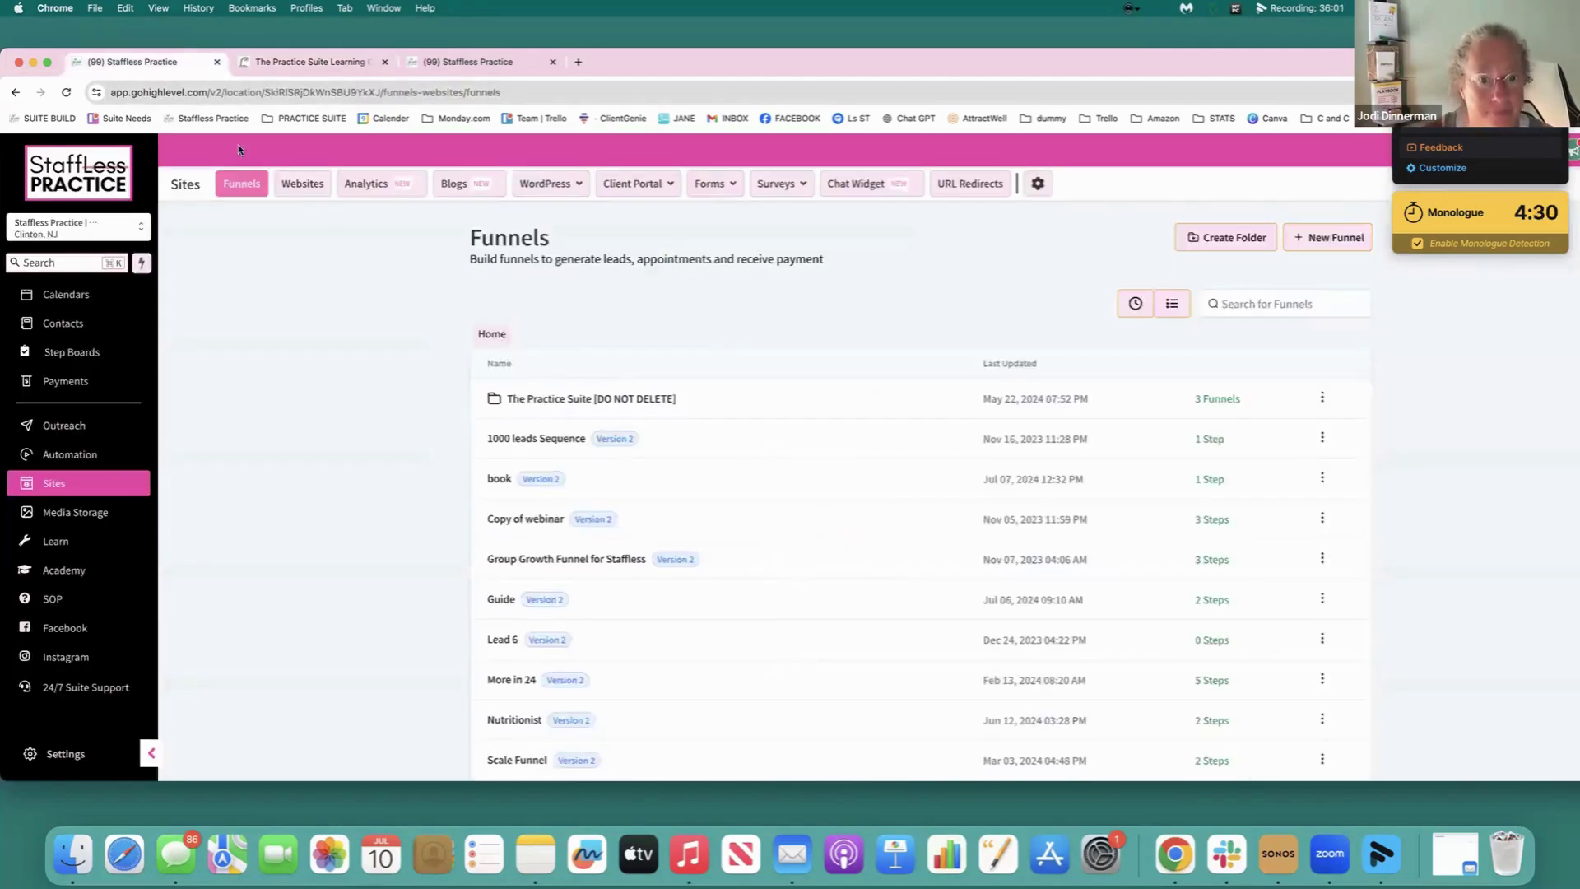
click(328, 60)
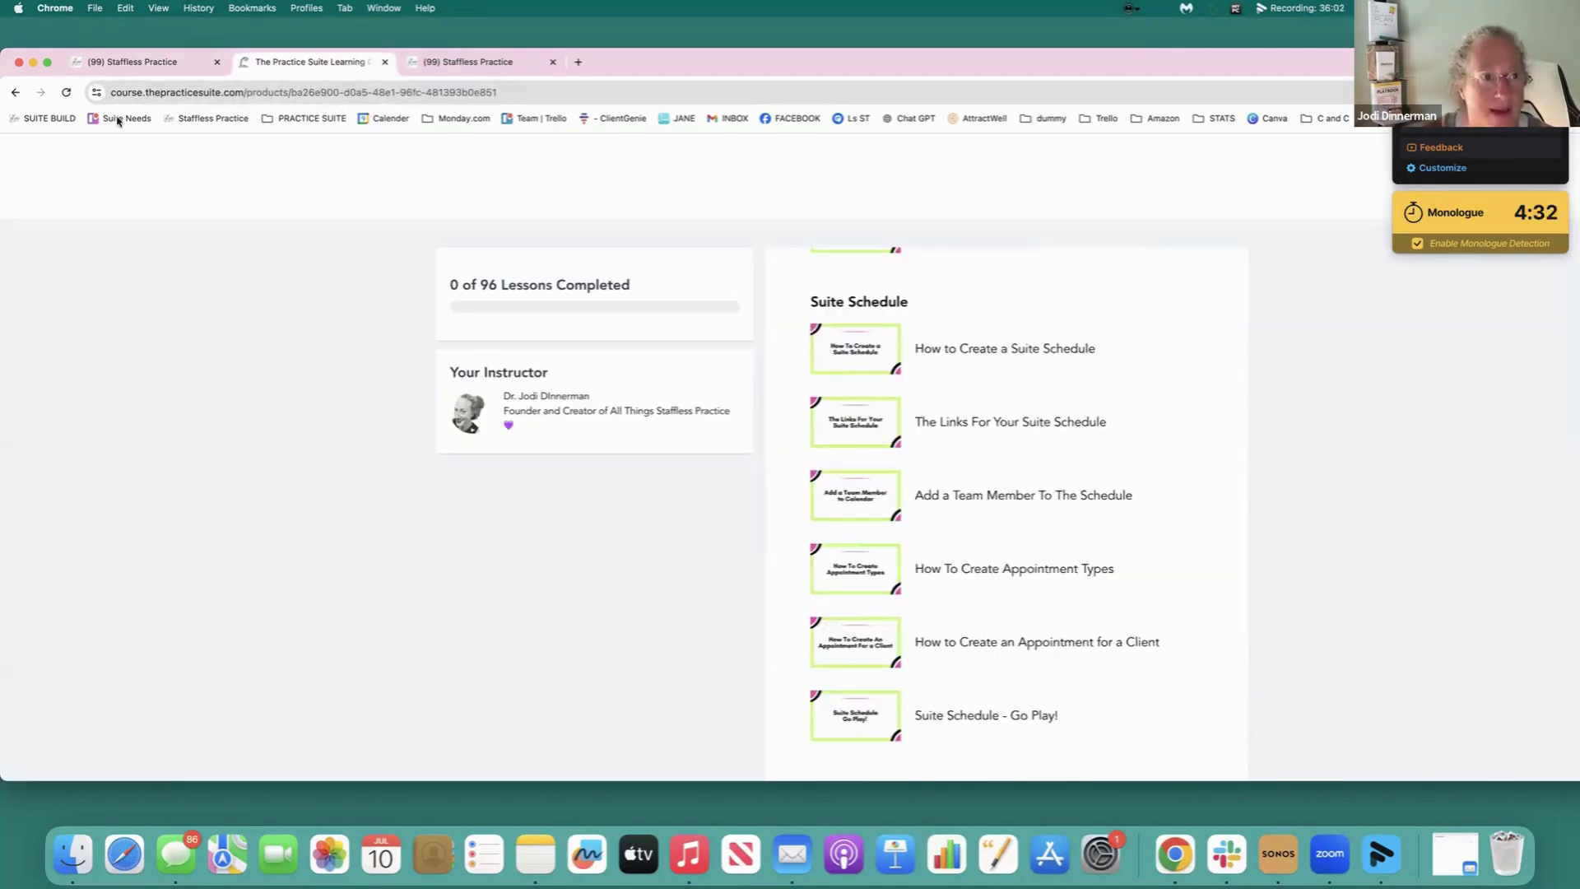
click(15, 92)
click(1191, 350)
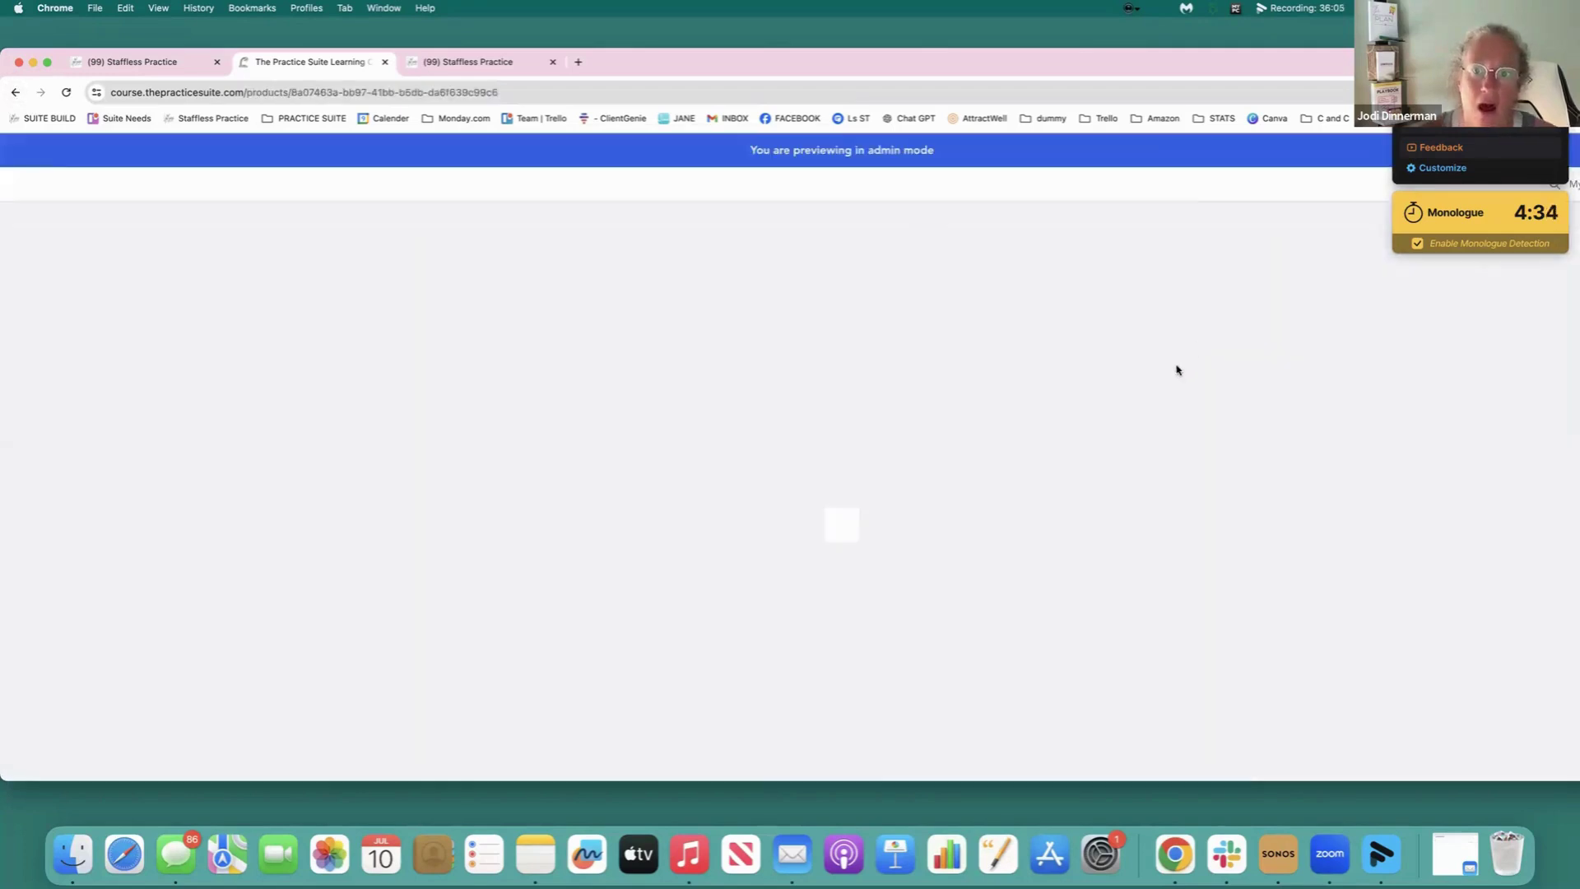
scroll(1064, 496, down, 5)
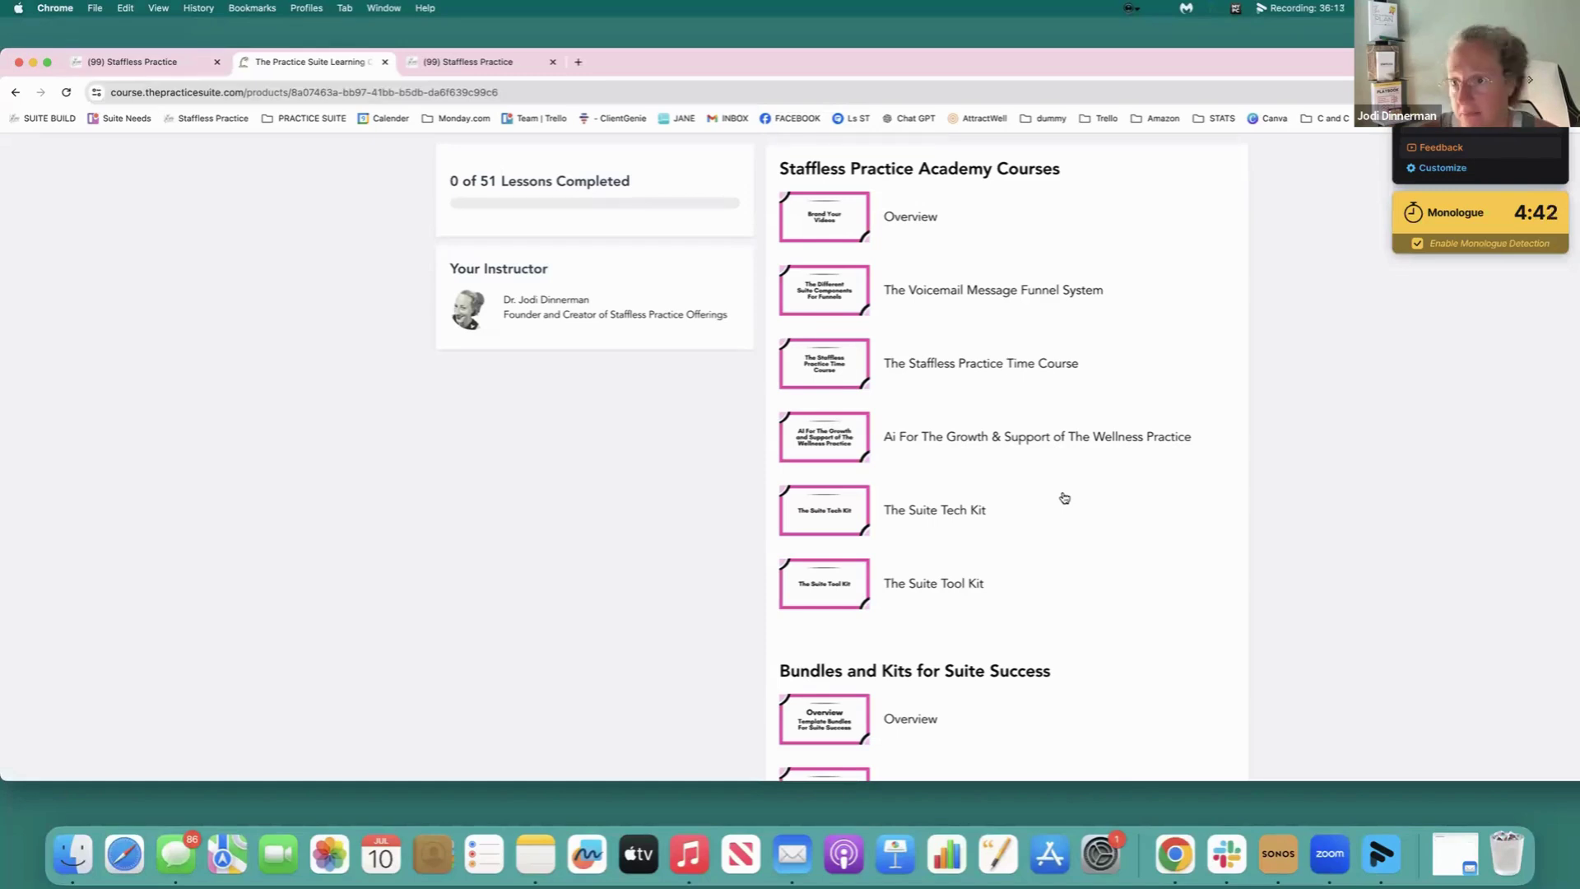
scroll(1065, 498, down, 5)
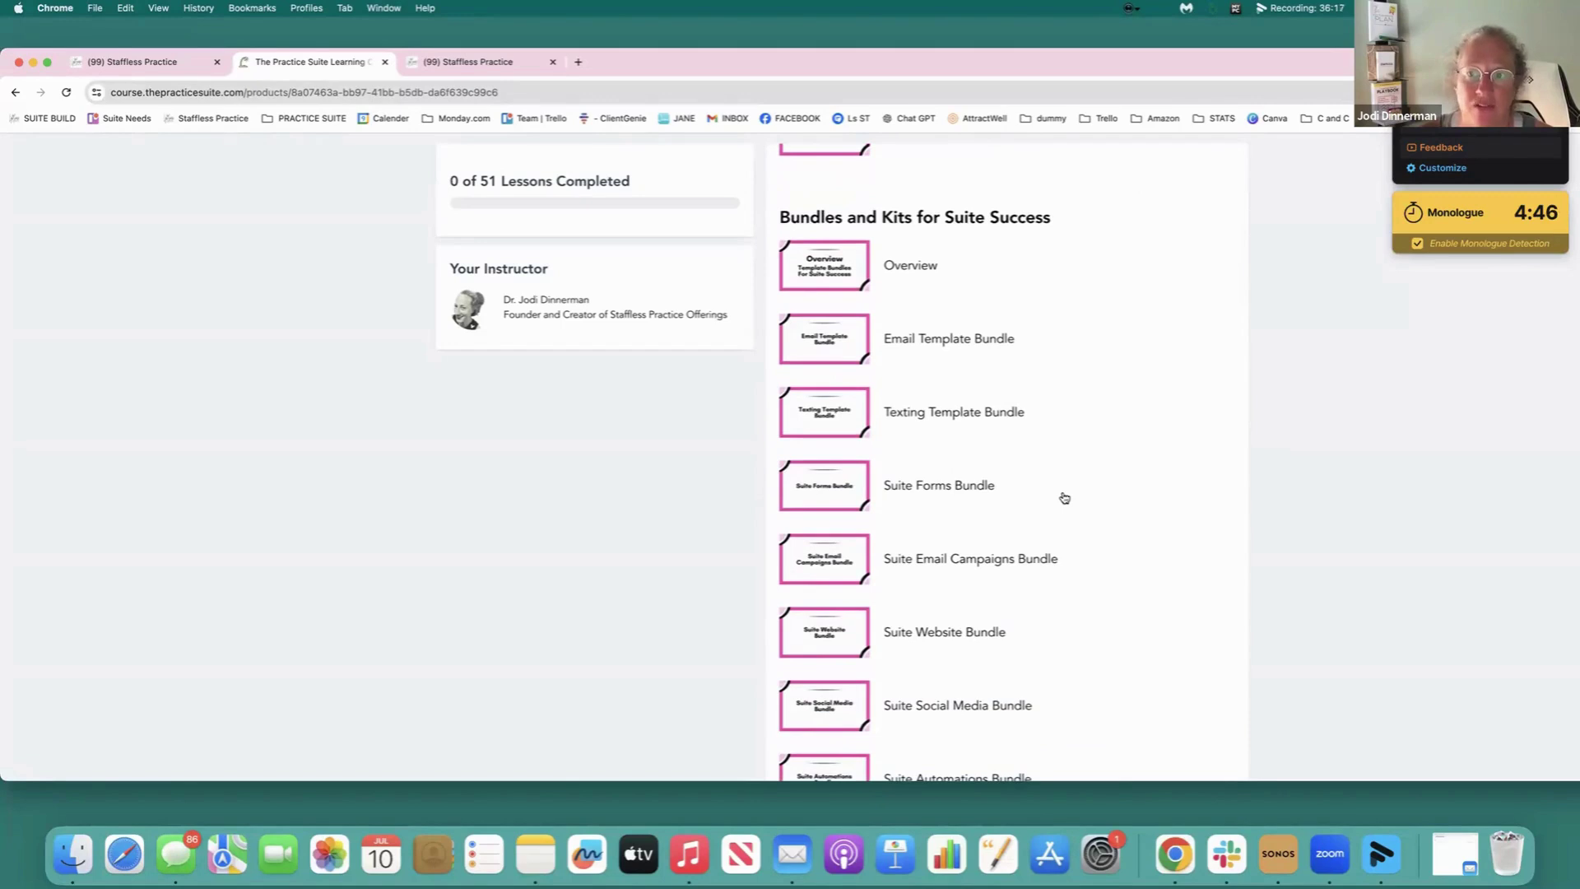
Look through the course's remaining sections, from Bundles and Kits for Suite Success down to Weekly Wellness Text Thread
scroll(1064, 498, down, 1)
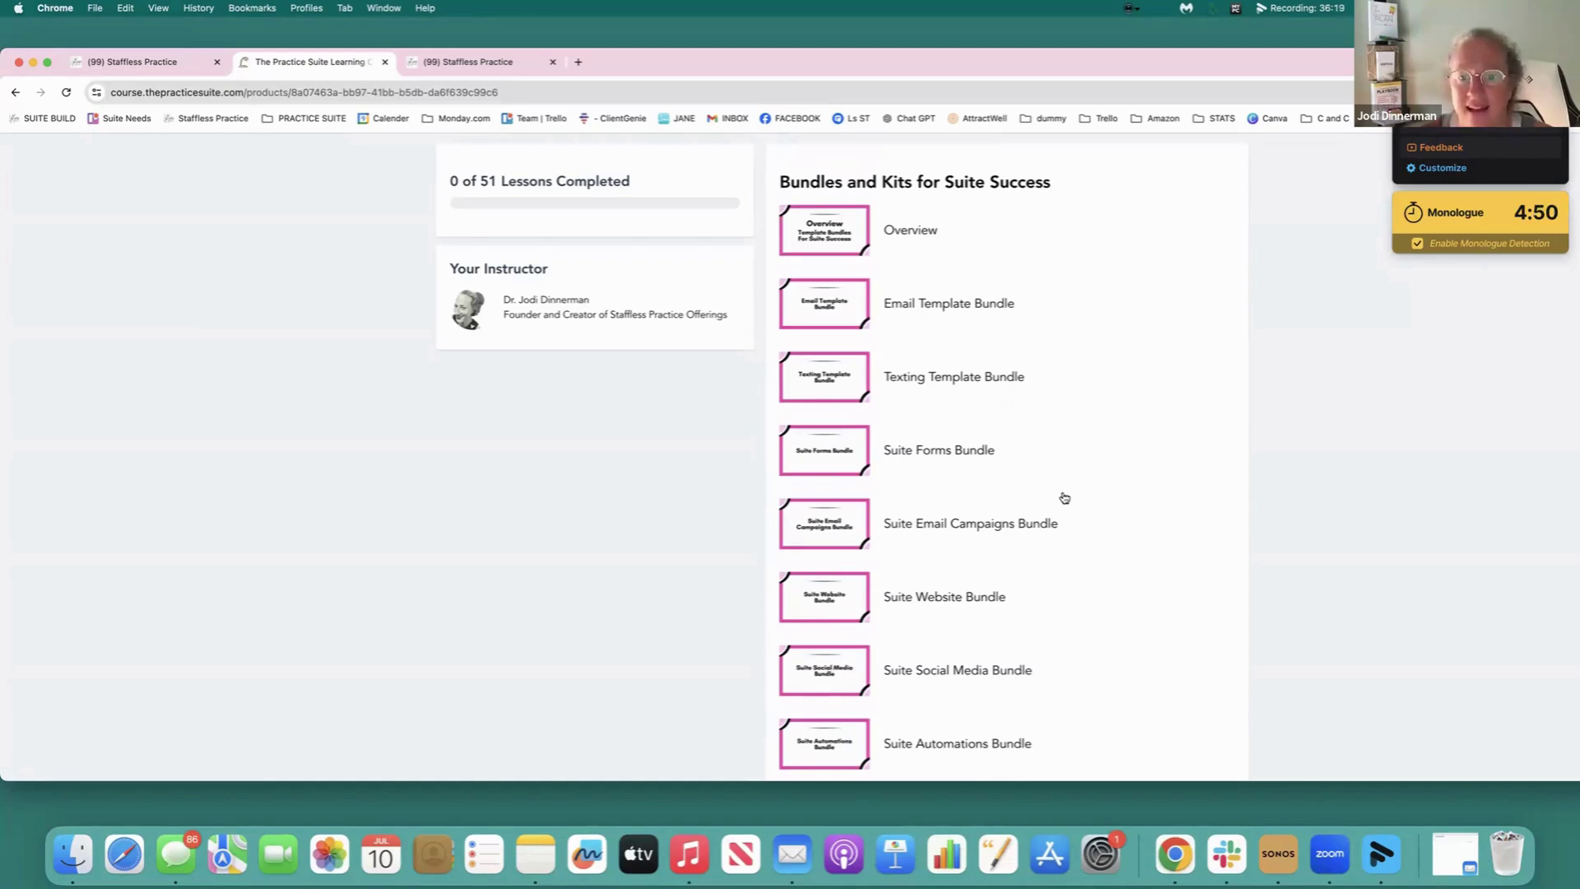
scroll(1065, 498, down, 1)
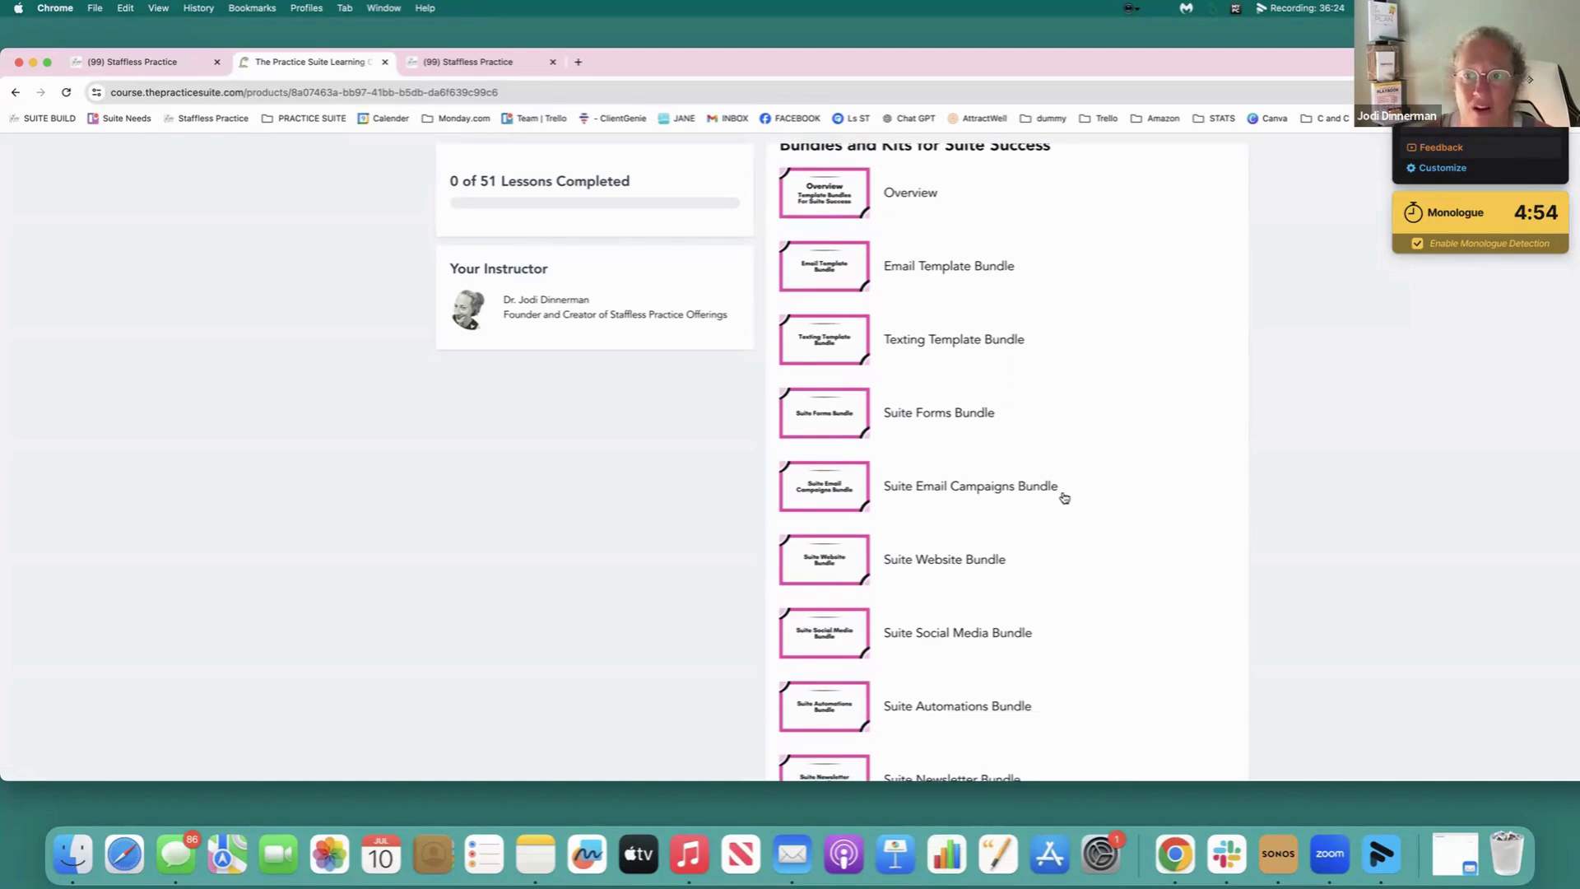
scroll(1065, 498, down, 10)
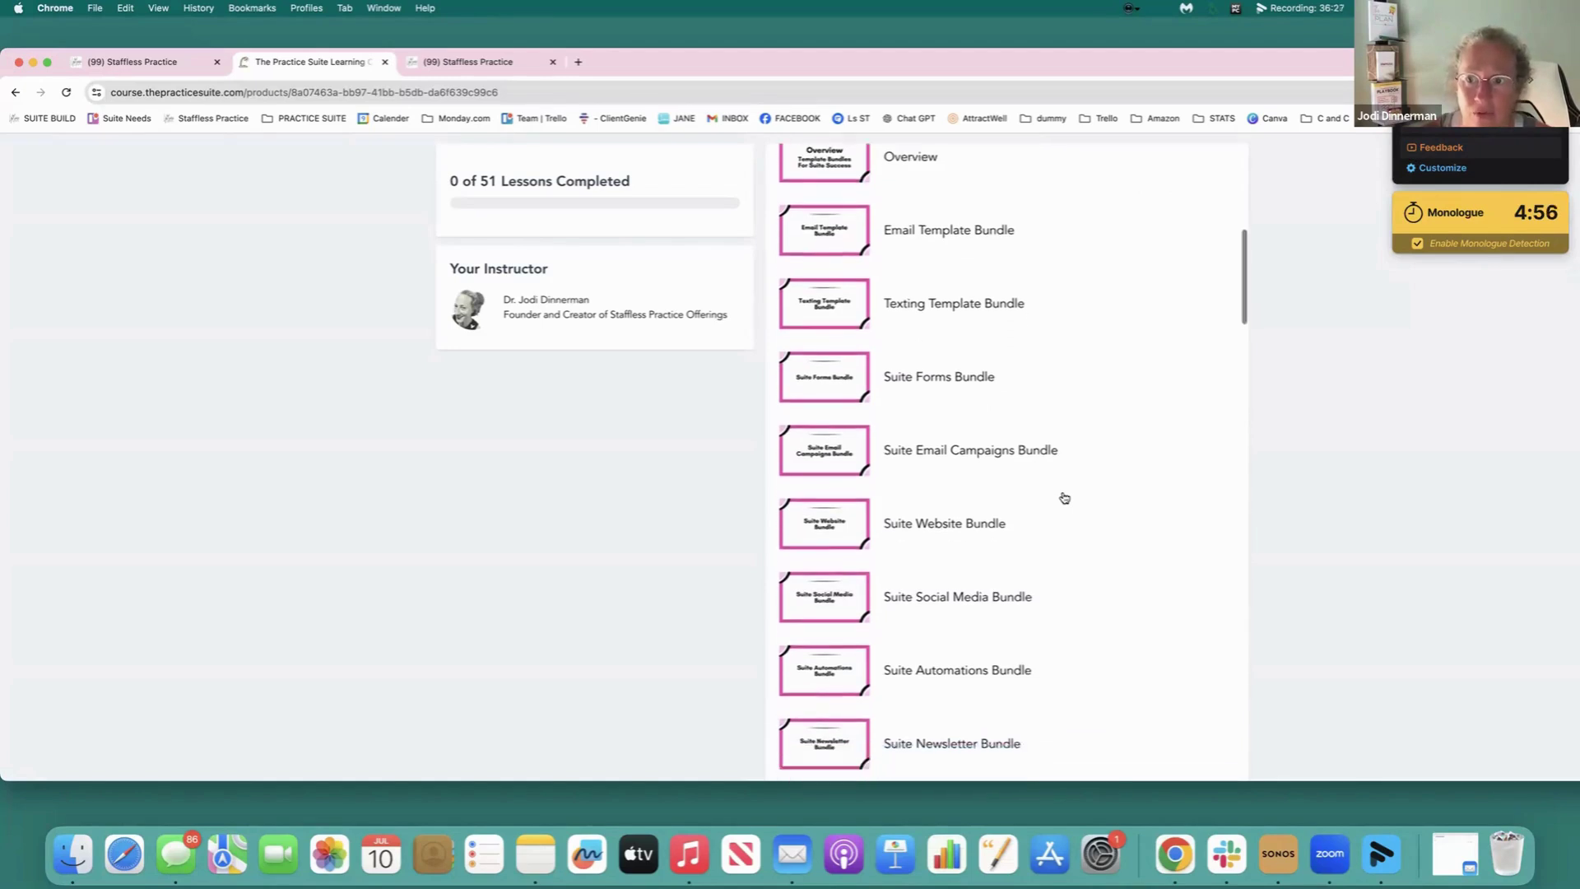
scroll(1064, 497, down, 2)
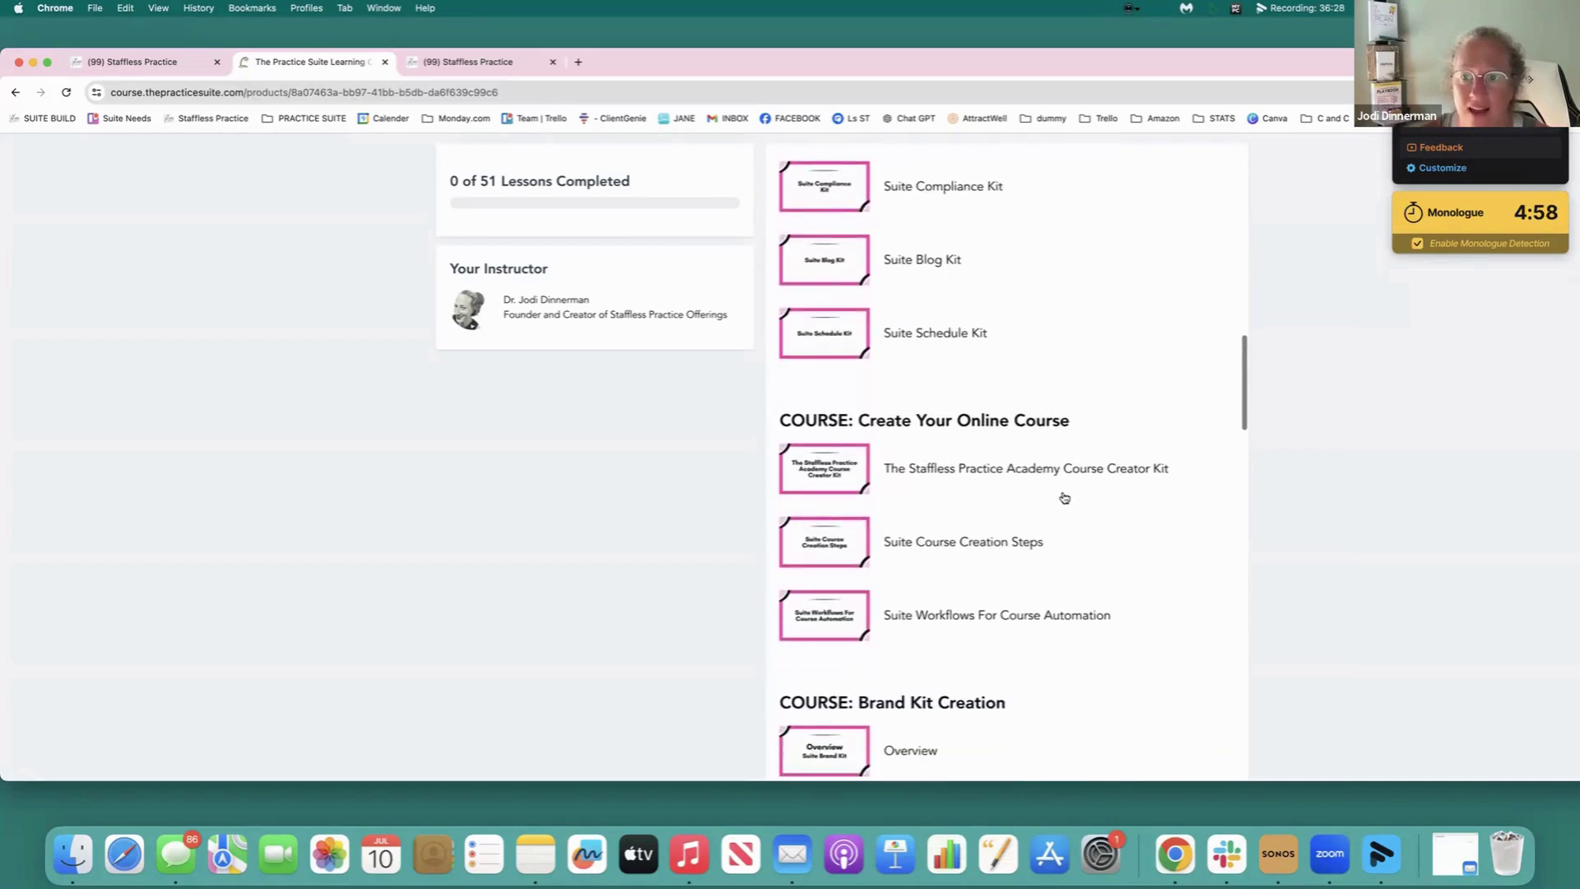
scroll(1065, 498, down, 4)
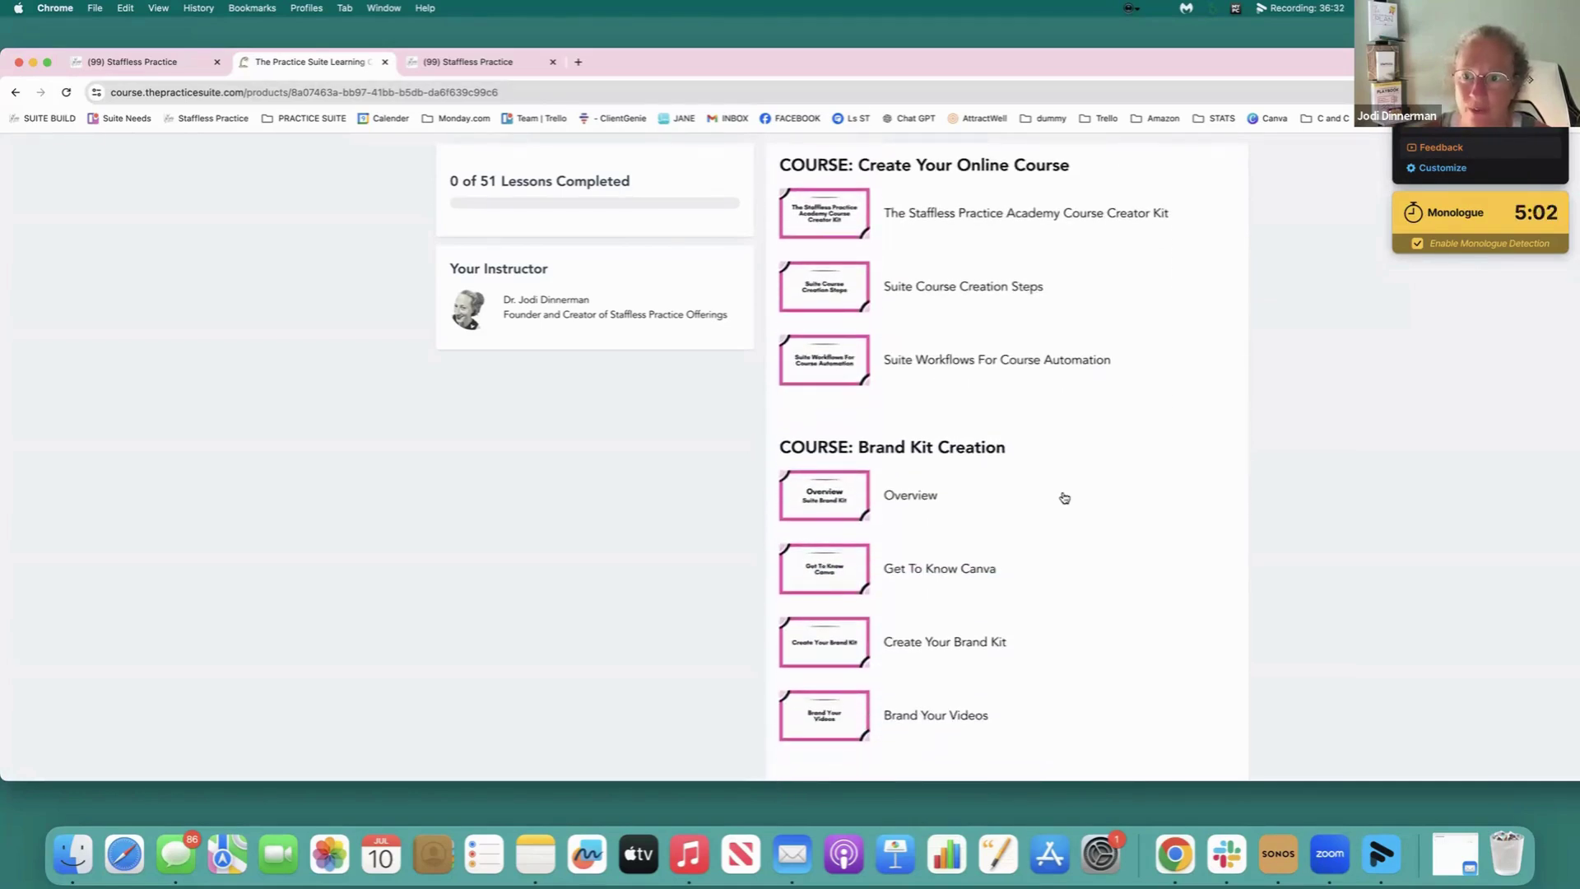
scroll(1064, 497, down, 6)
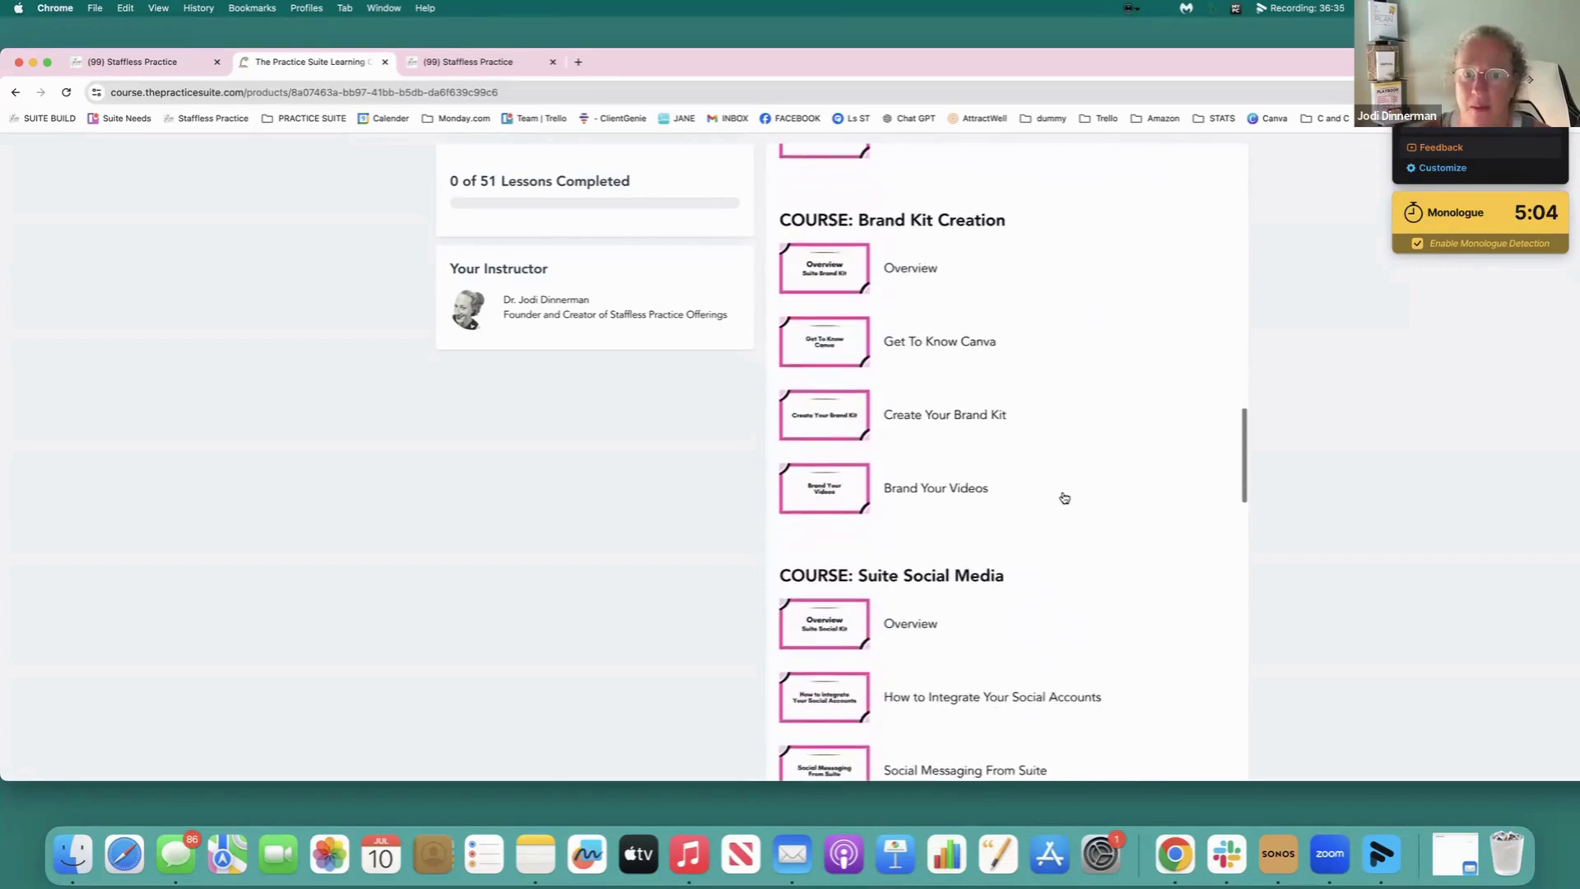
scroll(1065, 498, down, 4)
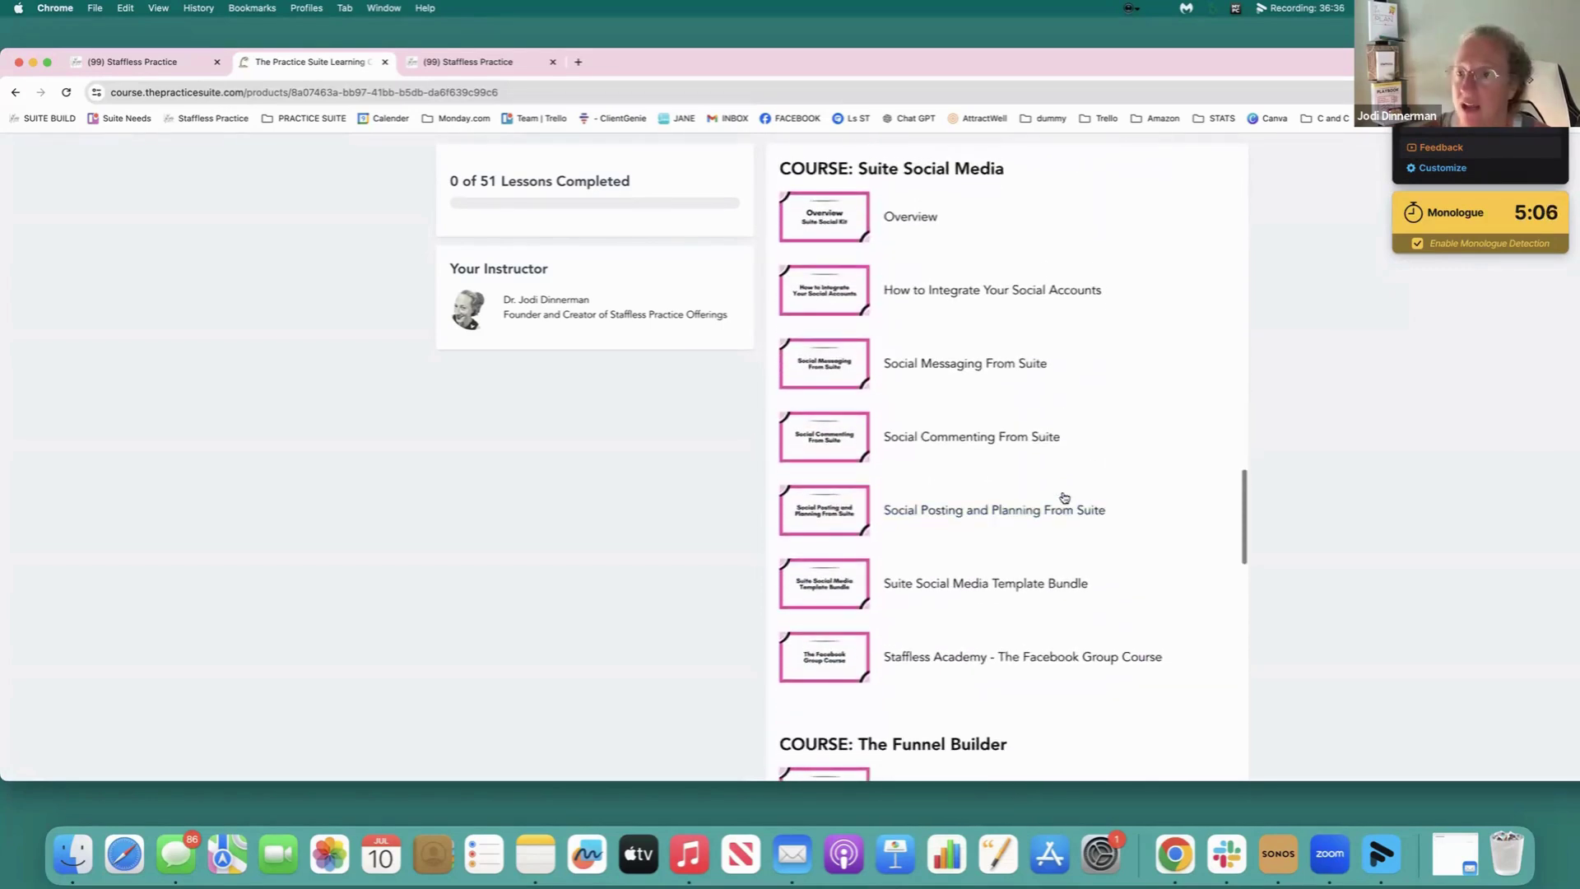
scroll(1064, 498, down, 8)
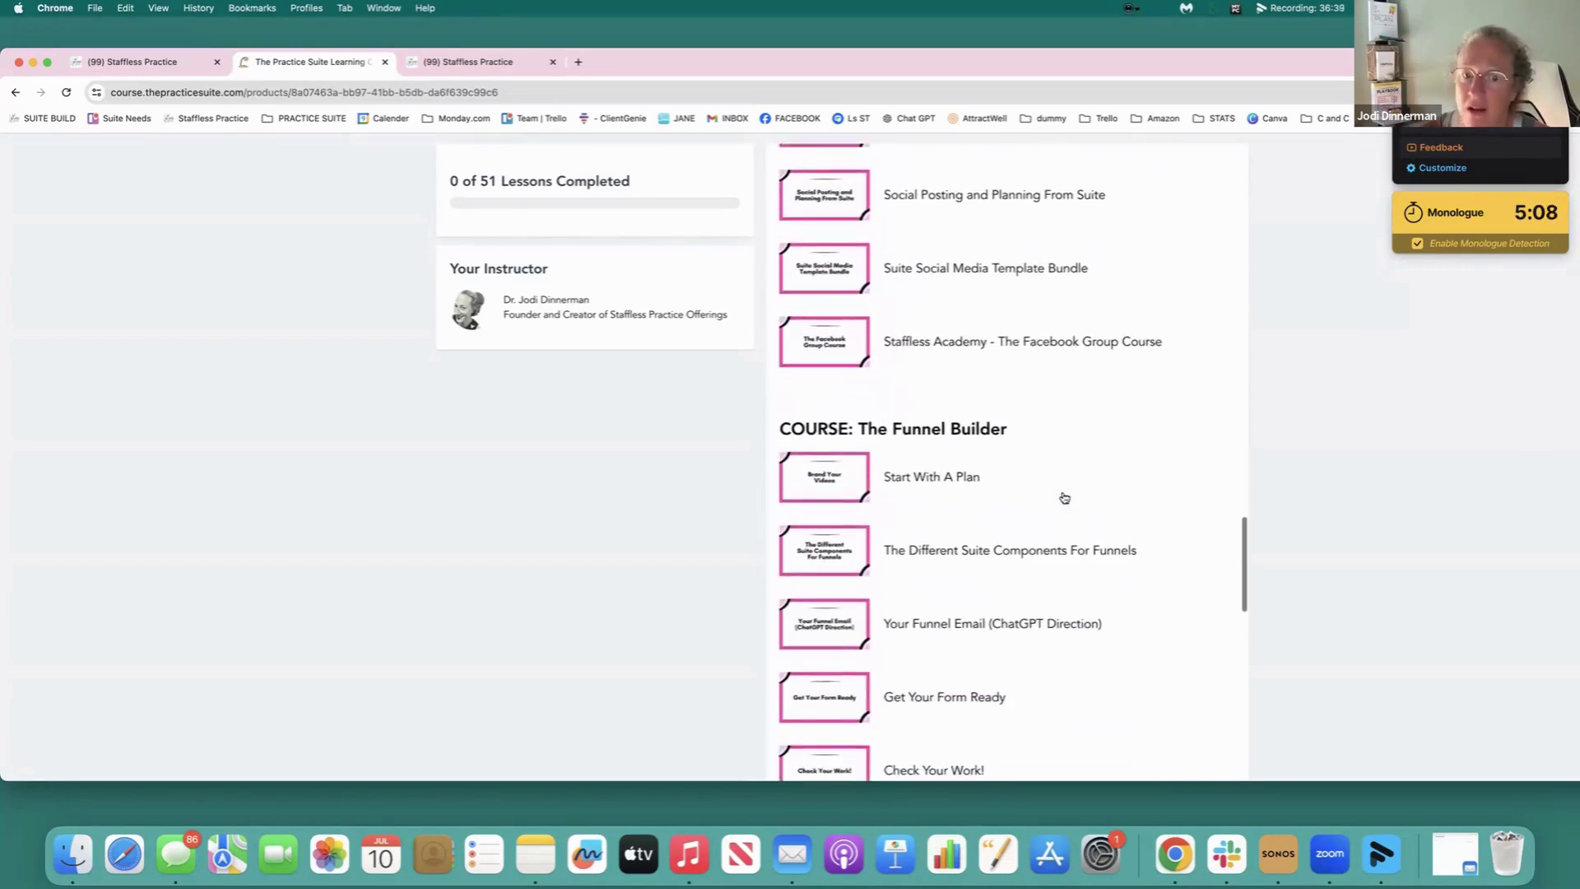
scroll(1064, 498, down, 8)
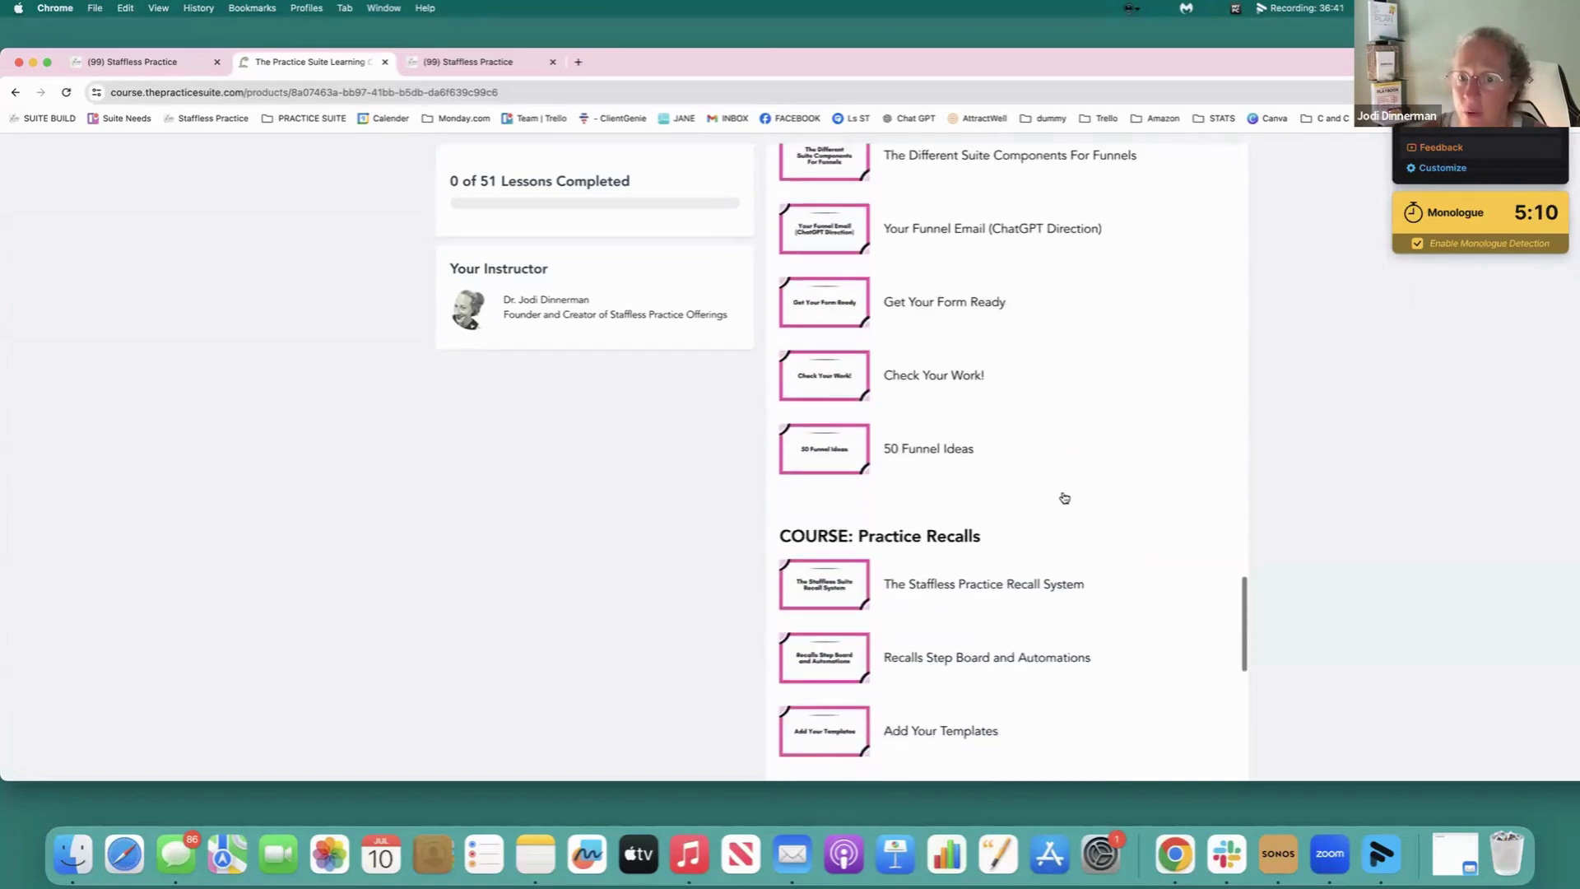
scroll(1065, 498, down, 4)
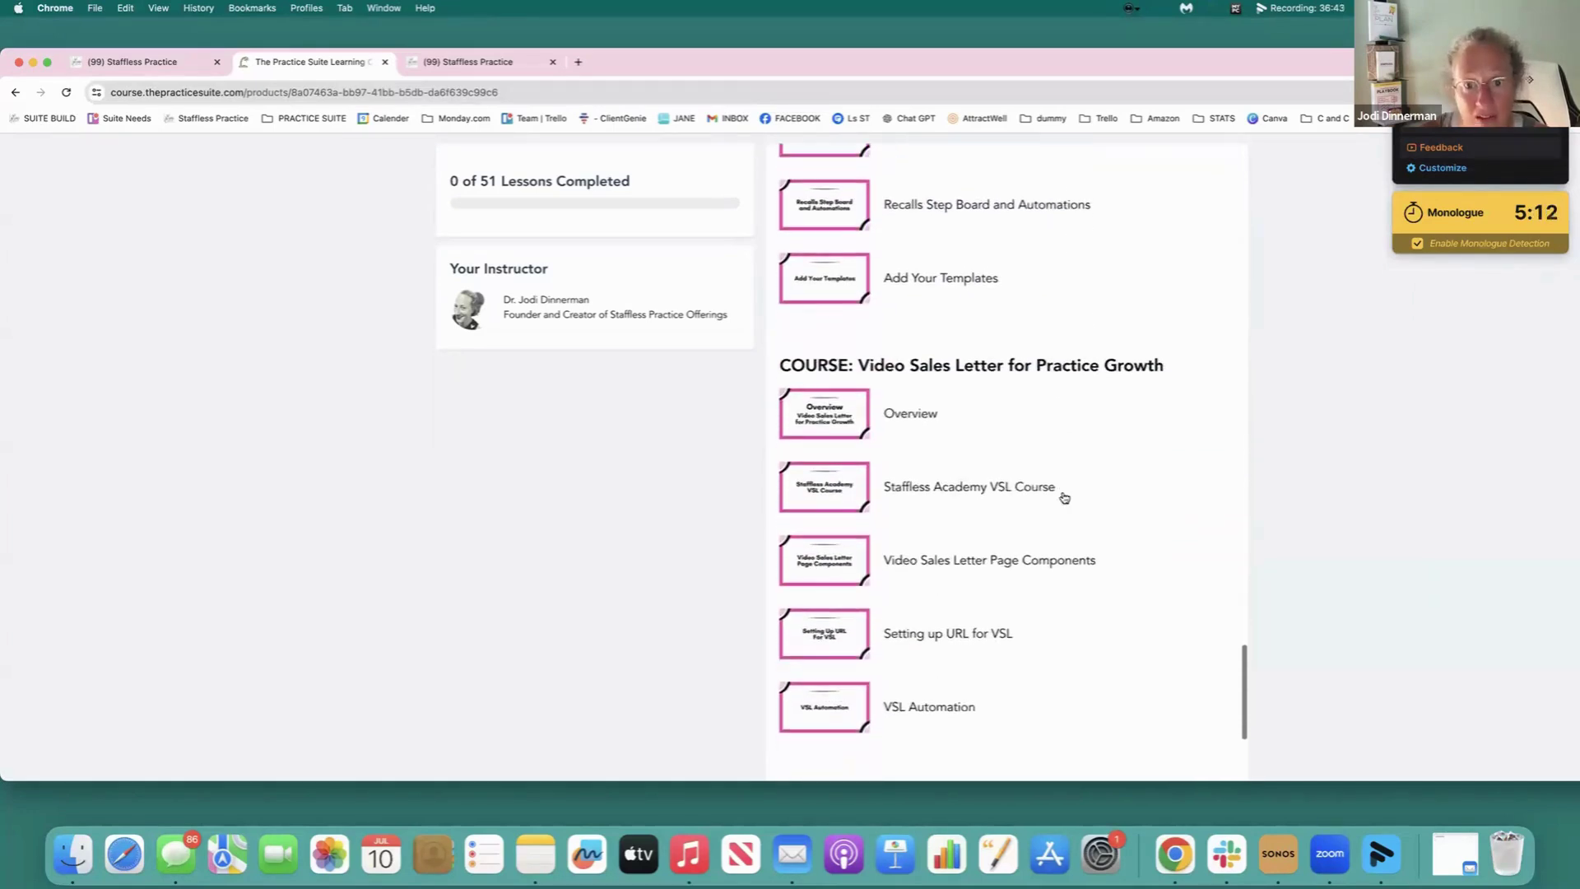
scroll(1064, 498, down, 5)
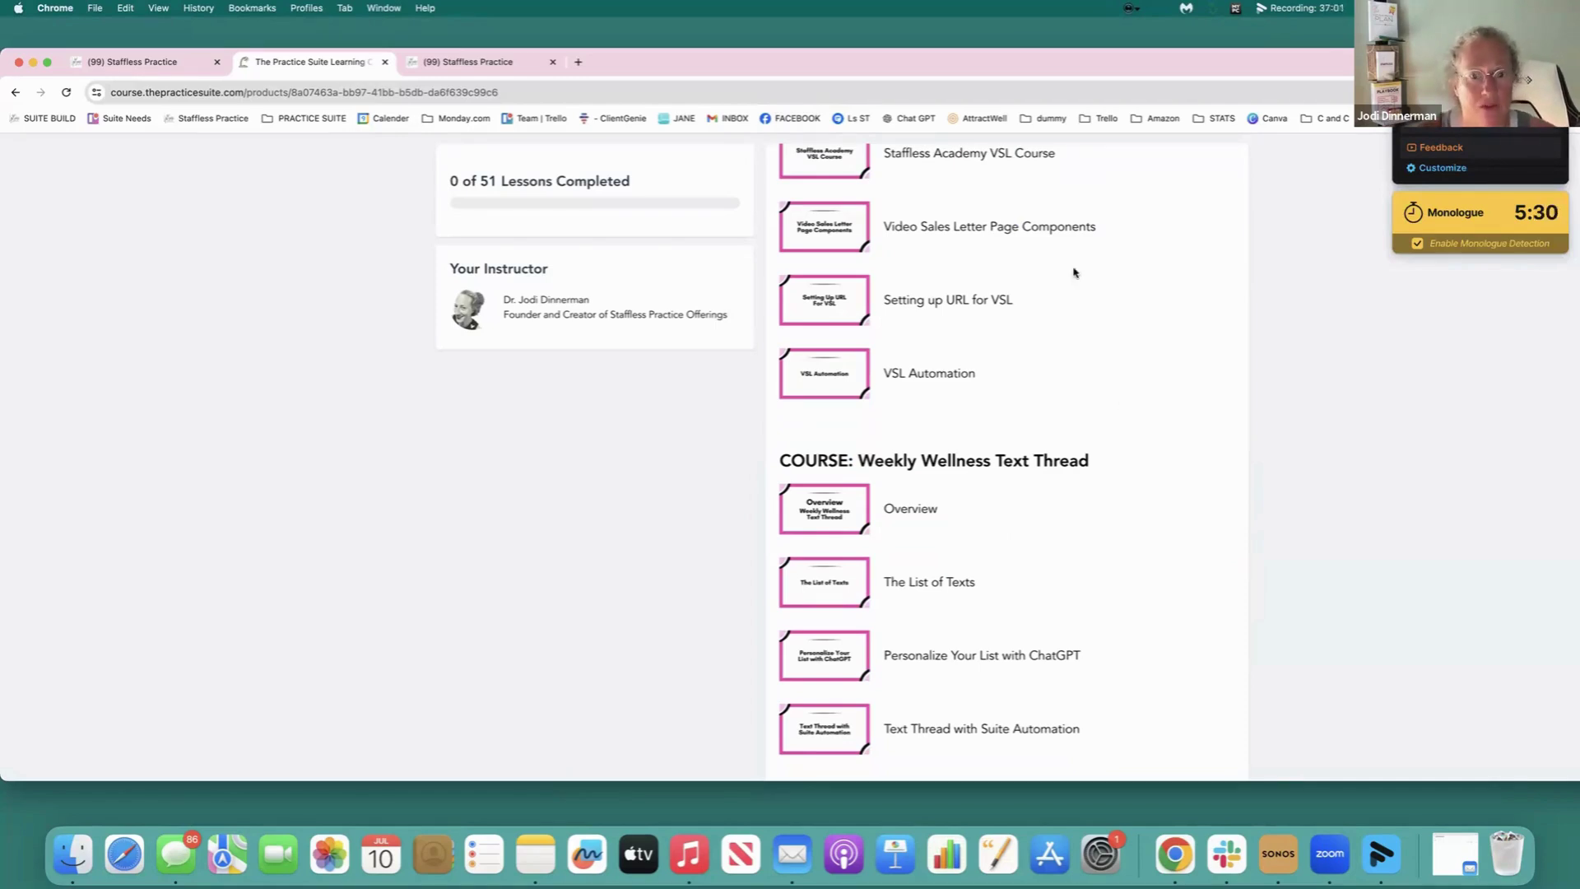
Return to the start of the course and review the Staffless Practice Academy Courses section
scroll(988, 412, up, 8)
scroll(918, 509, up, 15)
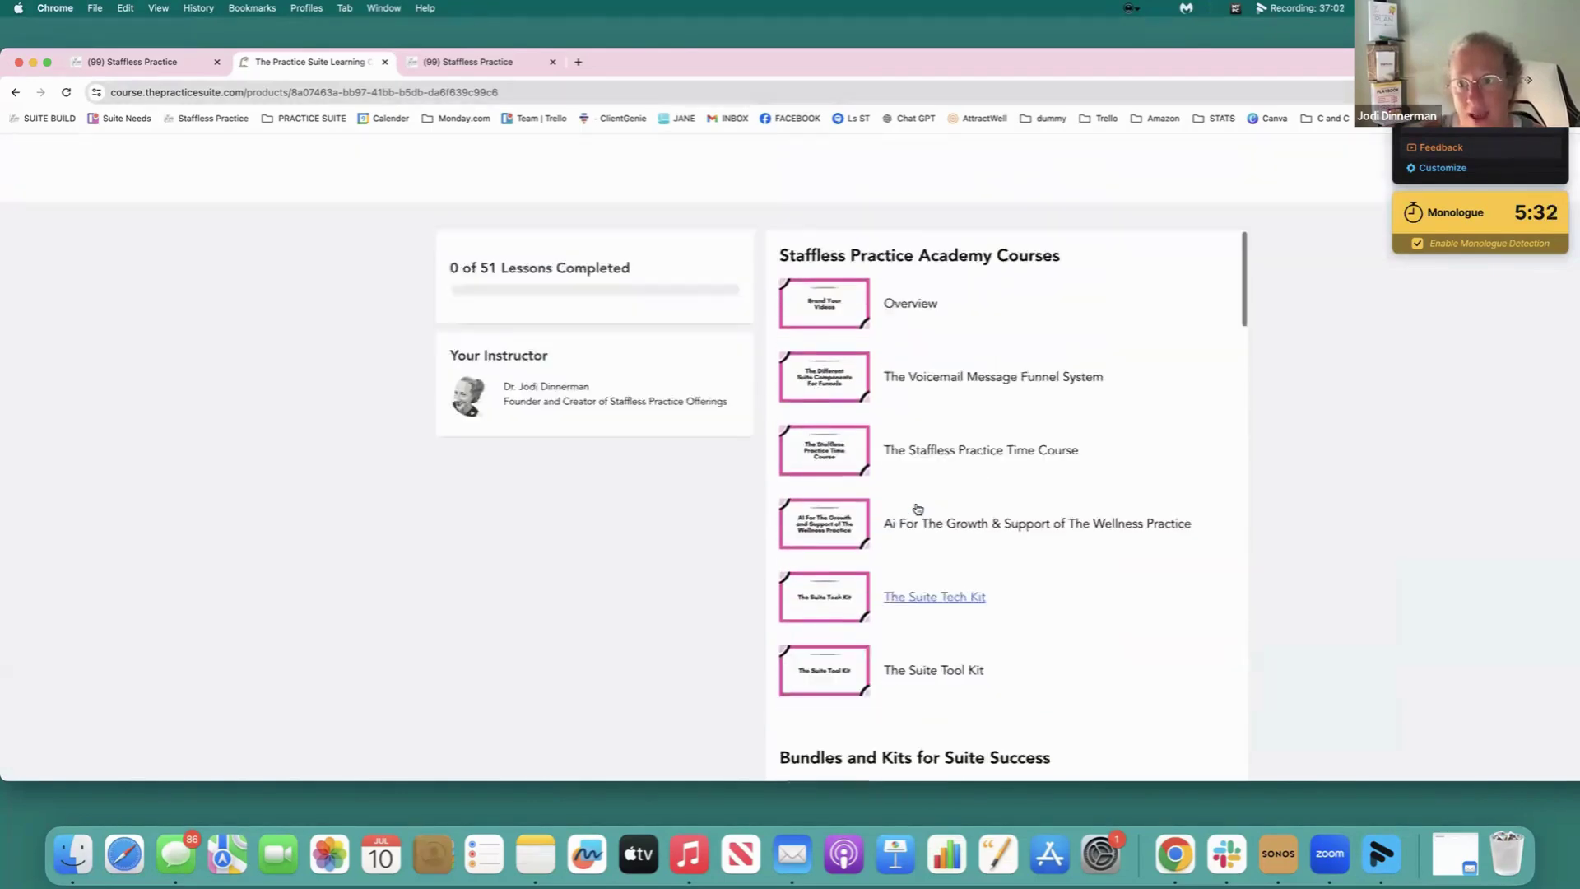
scroll(917, 508, down, 3)
scroll(914, 508, up, 1)
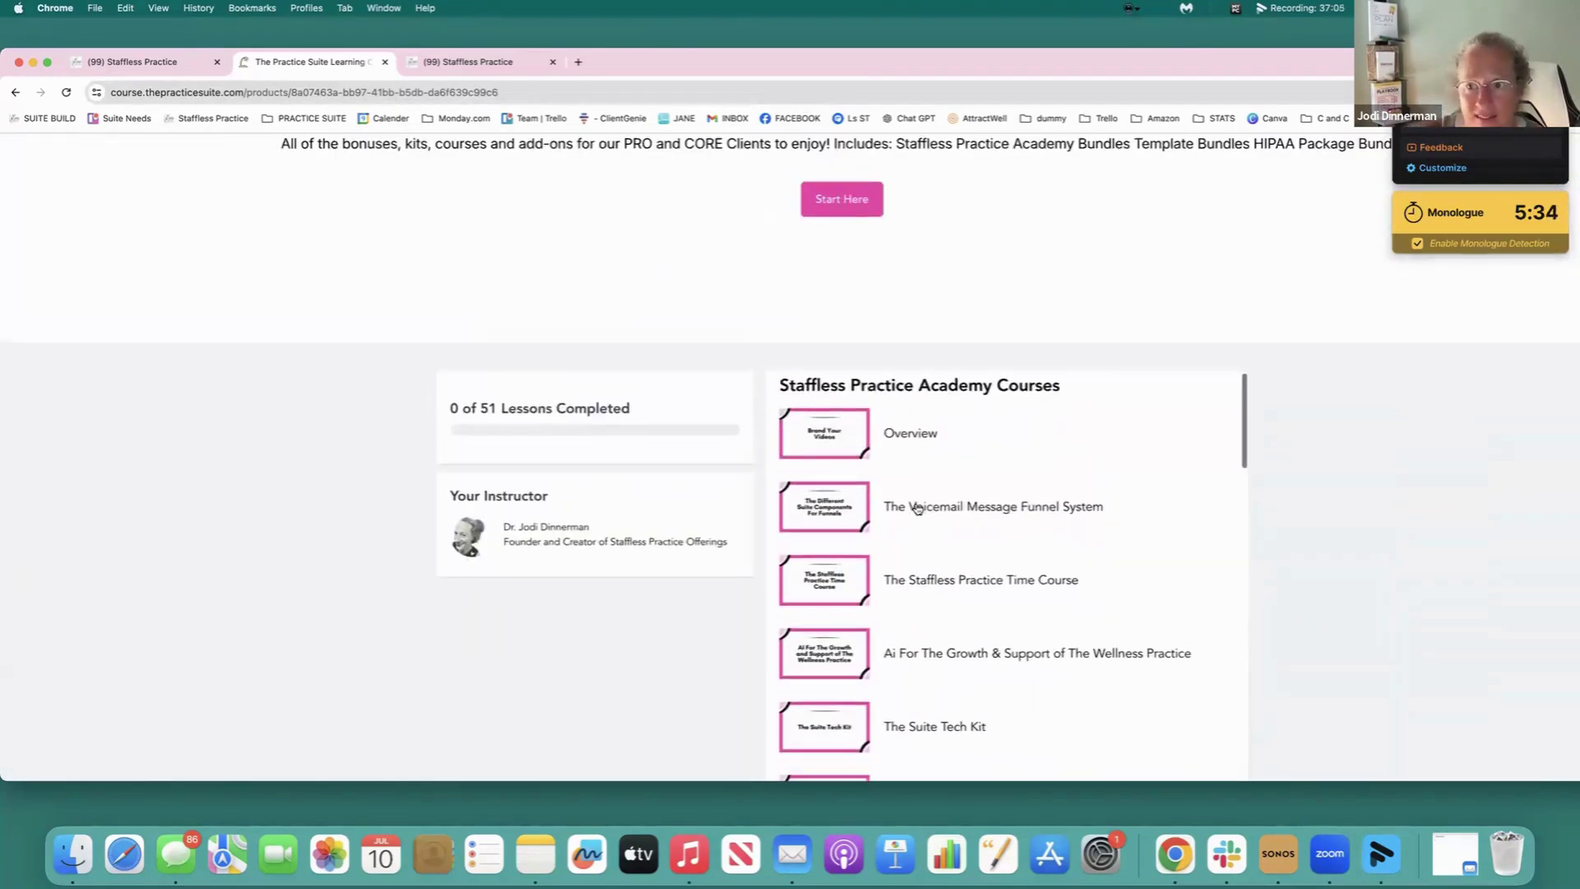
Switch back to the green demo suite and view its contact list
click(143, 66)
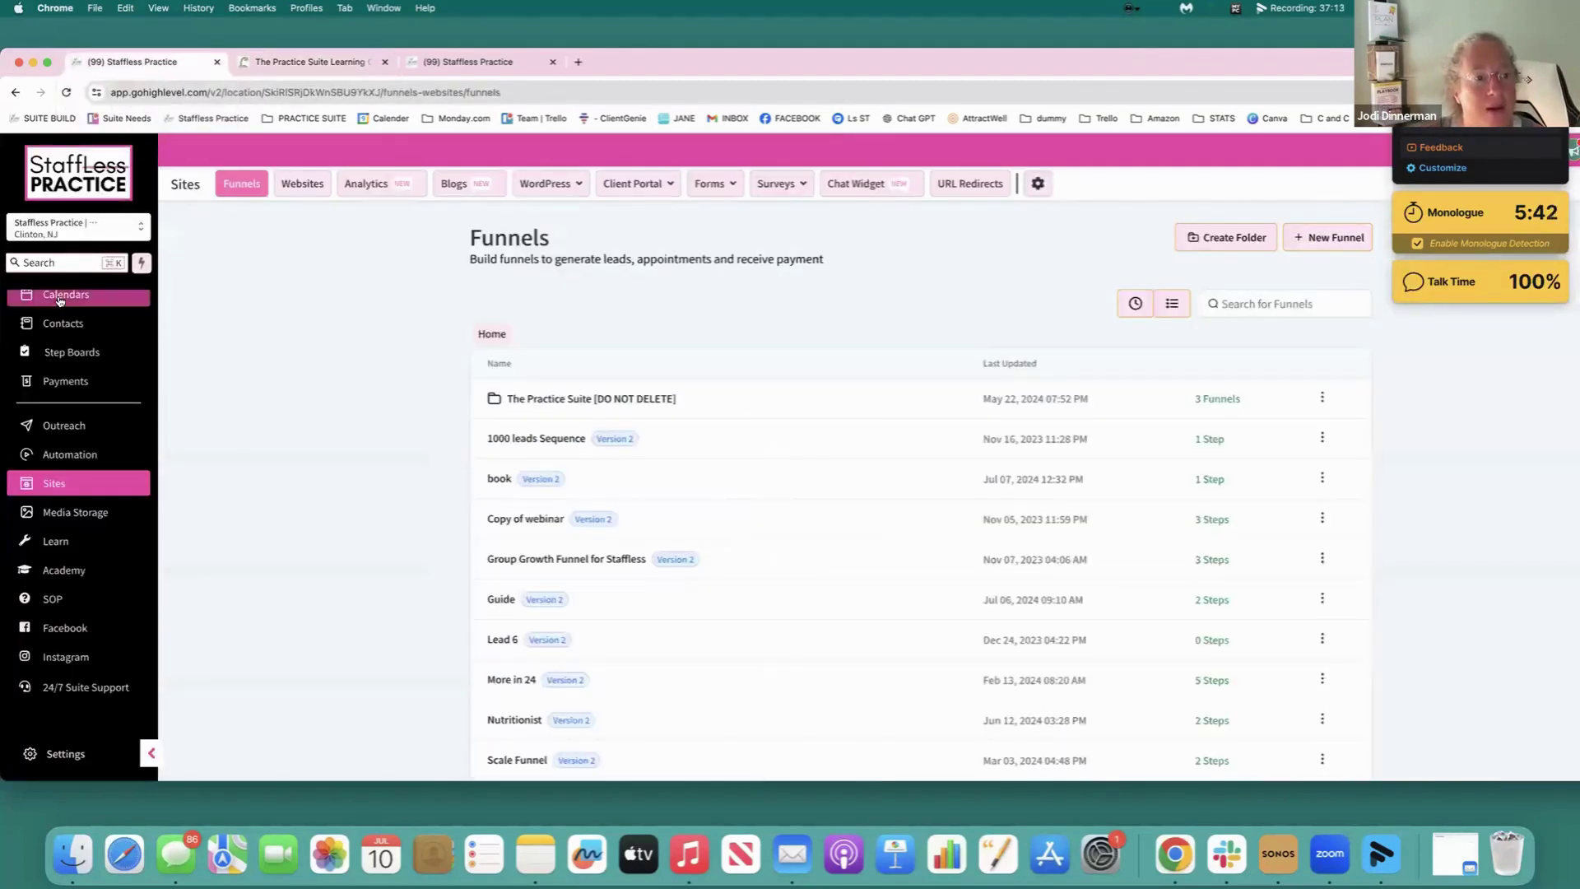
click(461, 63)
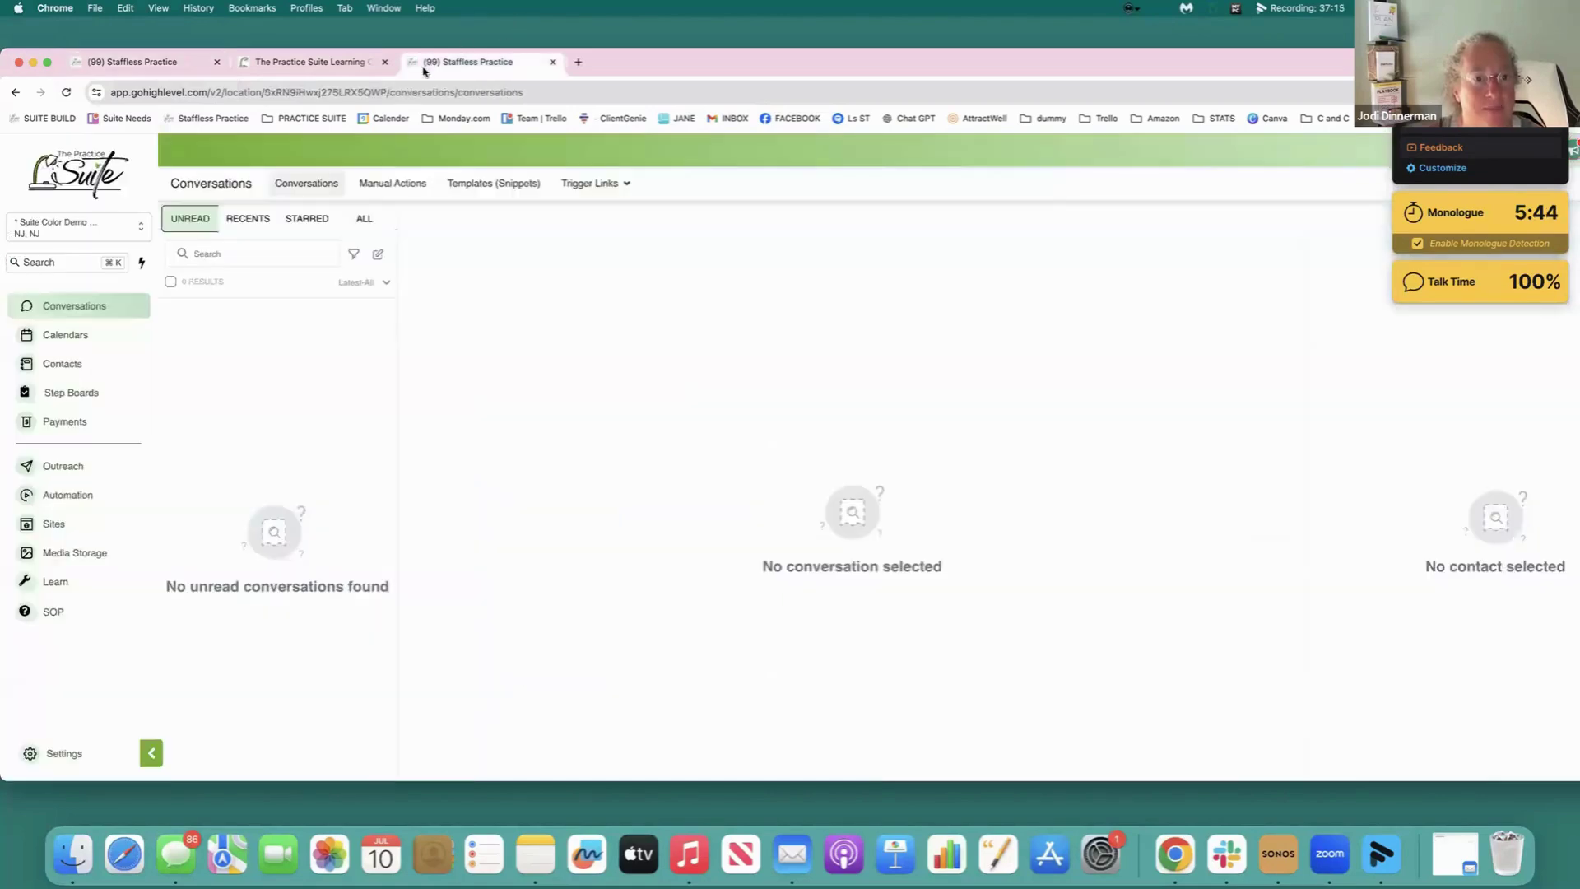
click(99, 365)
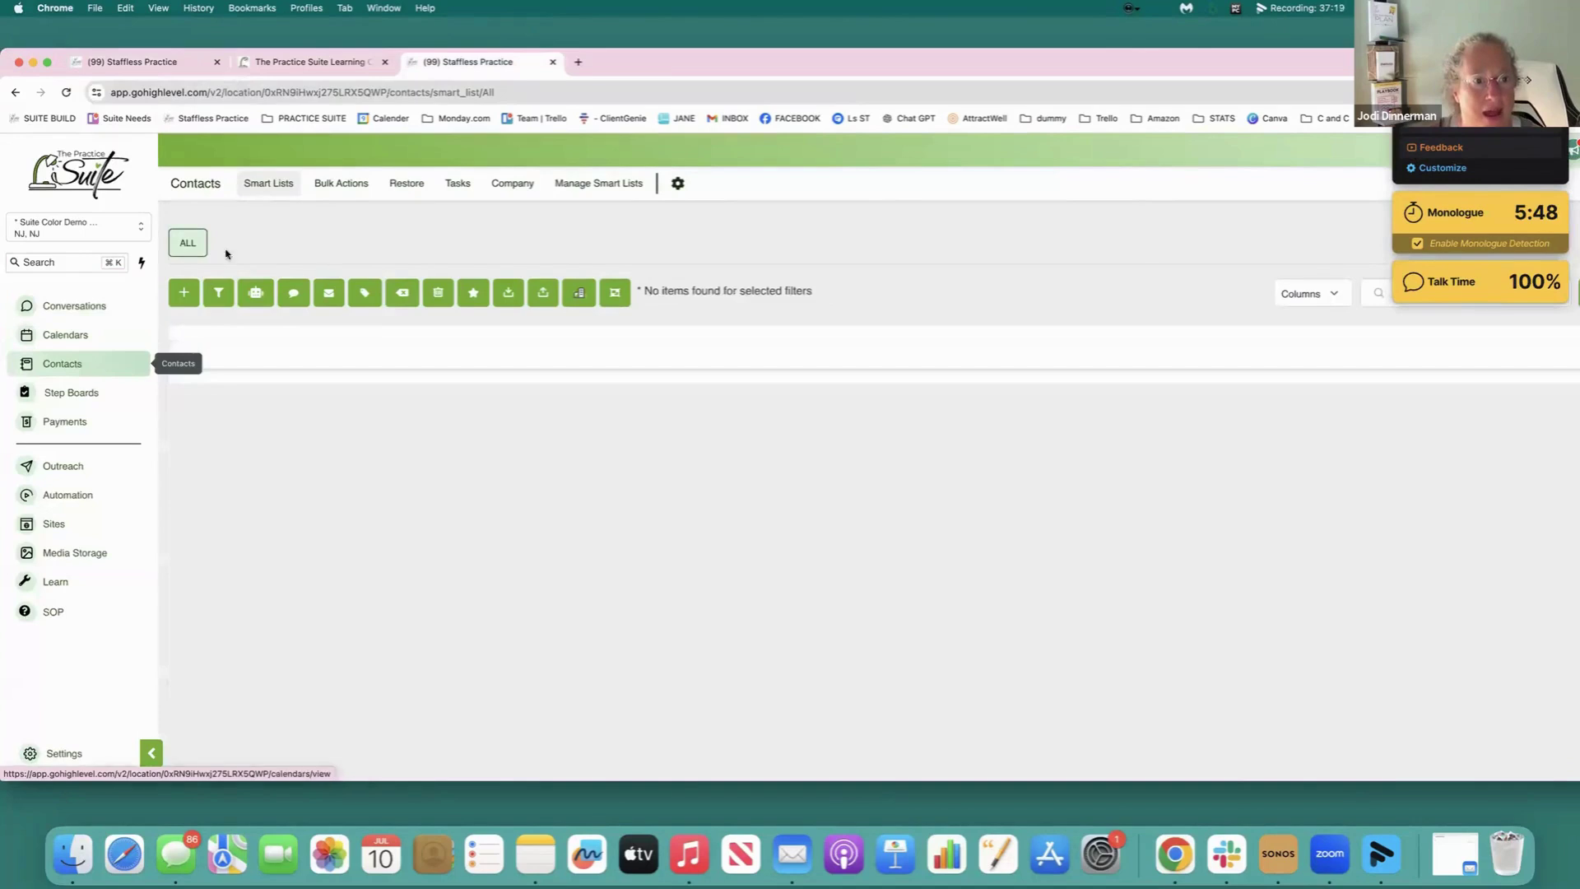
Load the PRO demo suite from the saved Practice Suite links and view its contact list
click(309, 118)
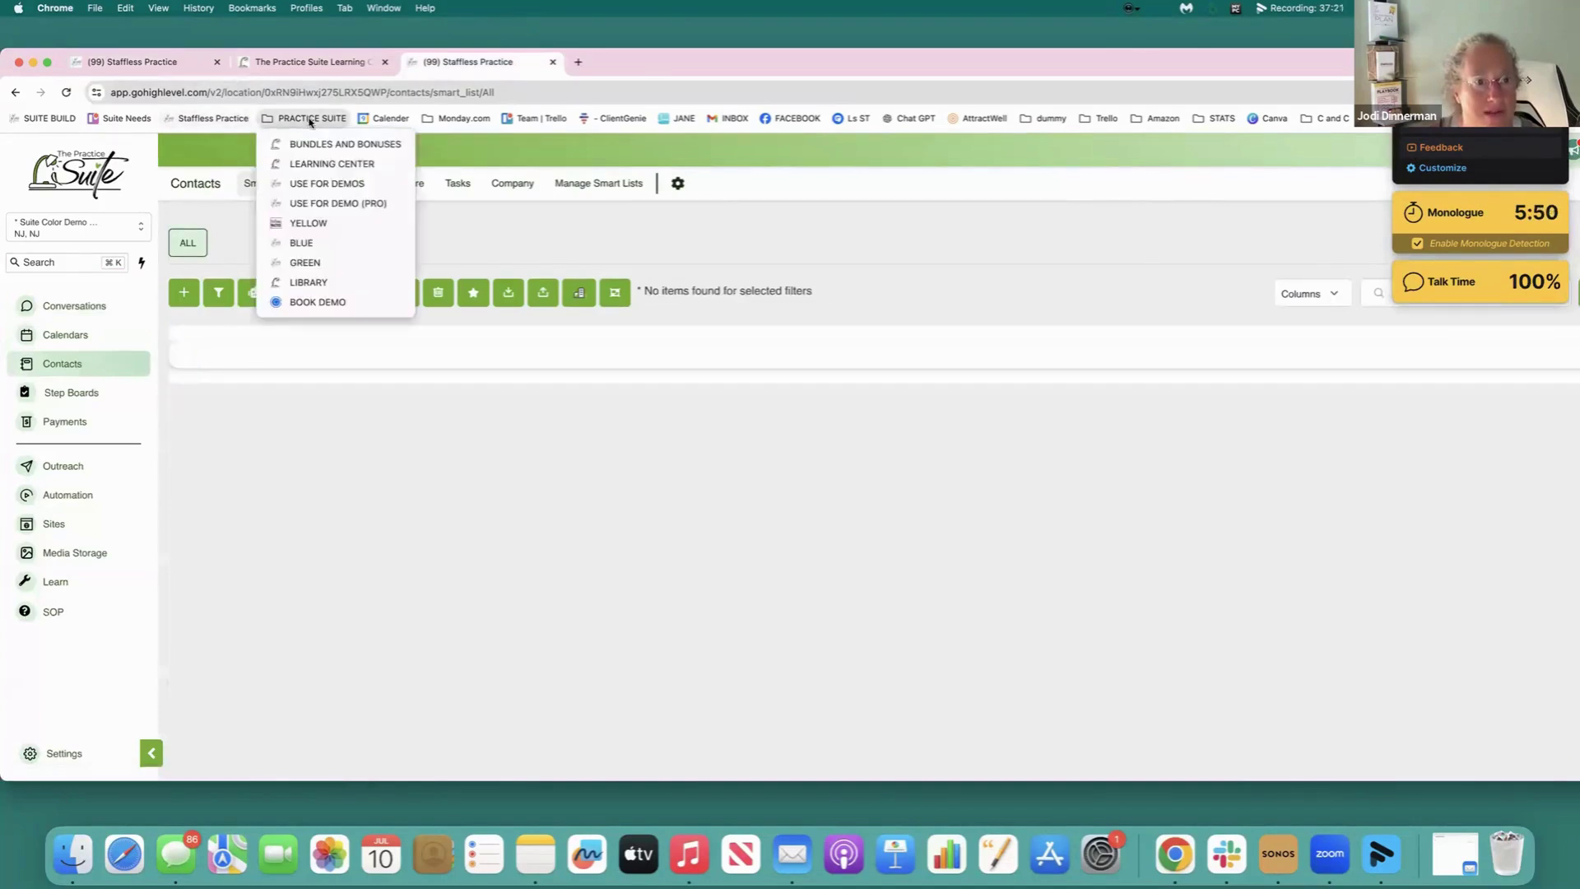
click(304, 203)
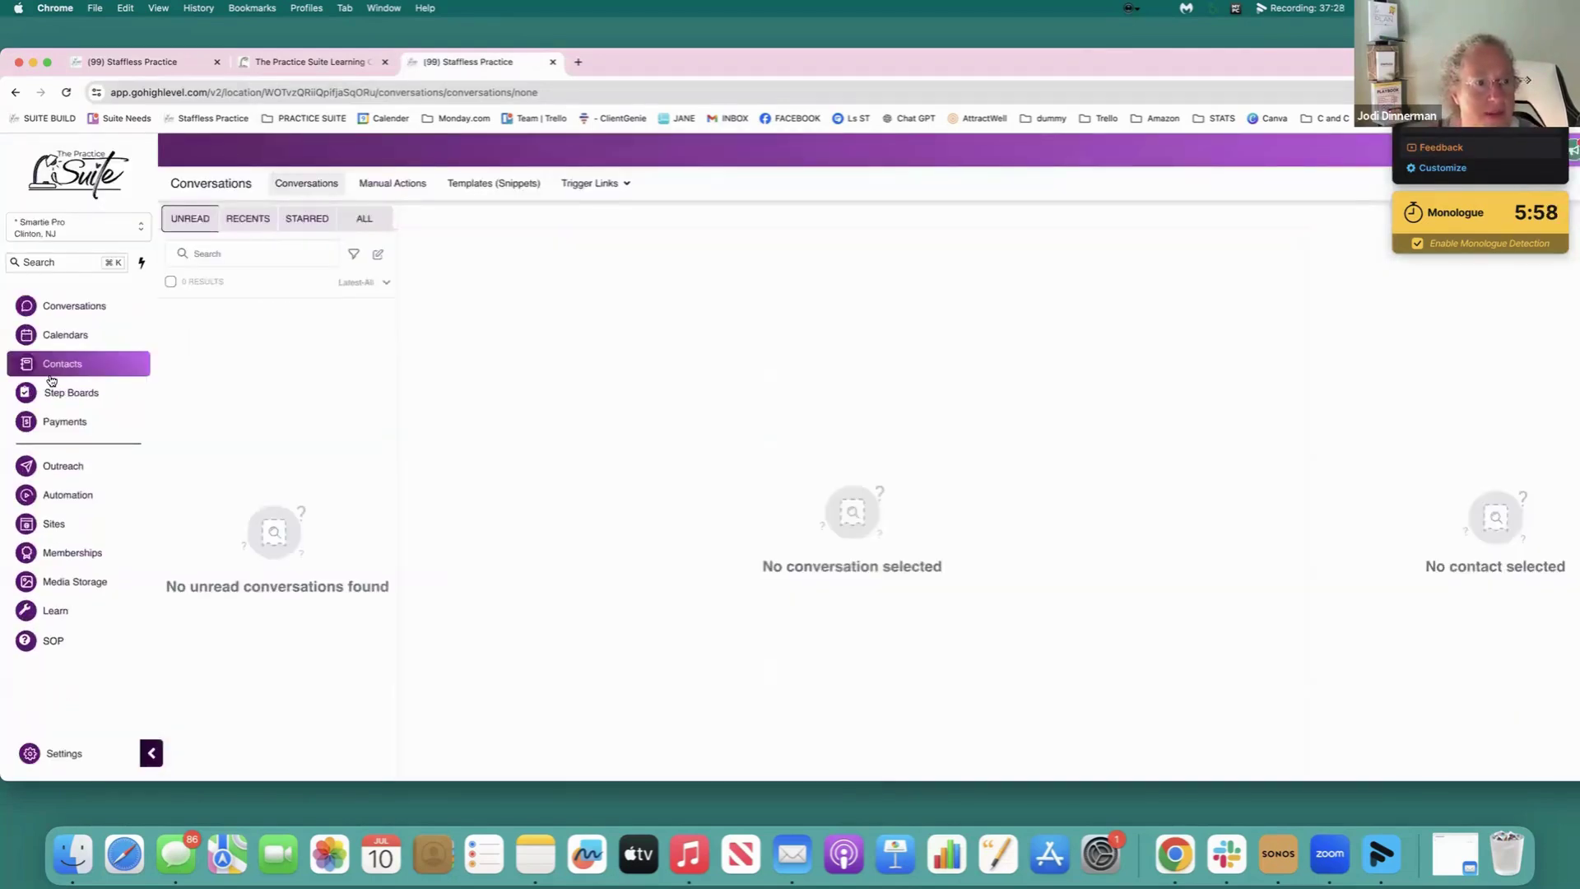
click(51, 377)
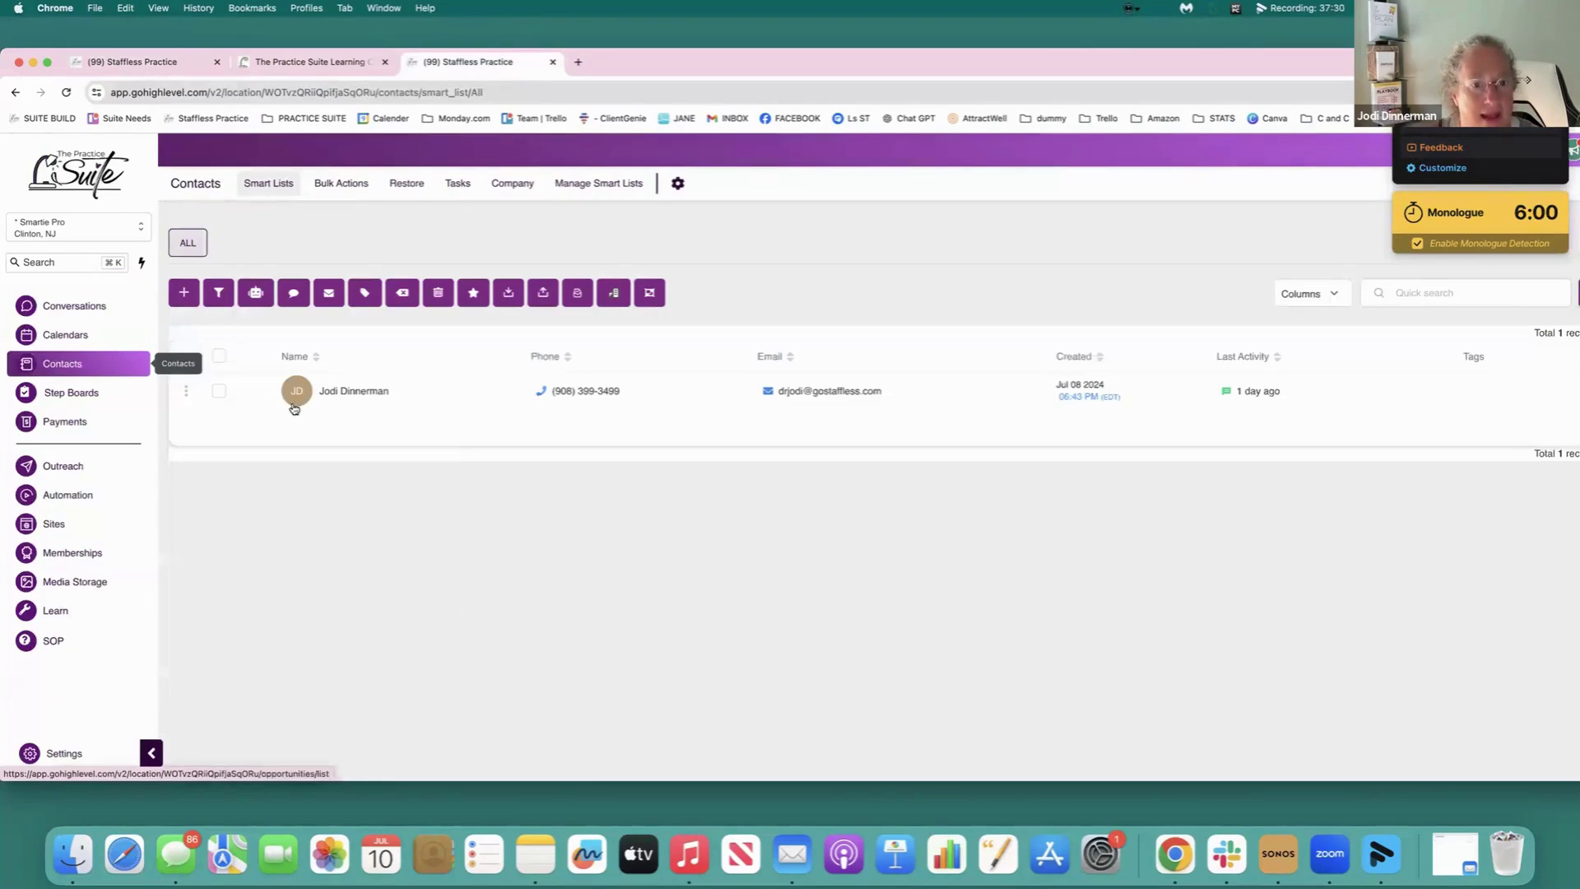
mouse_move(617, 390)
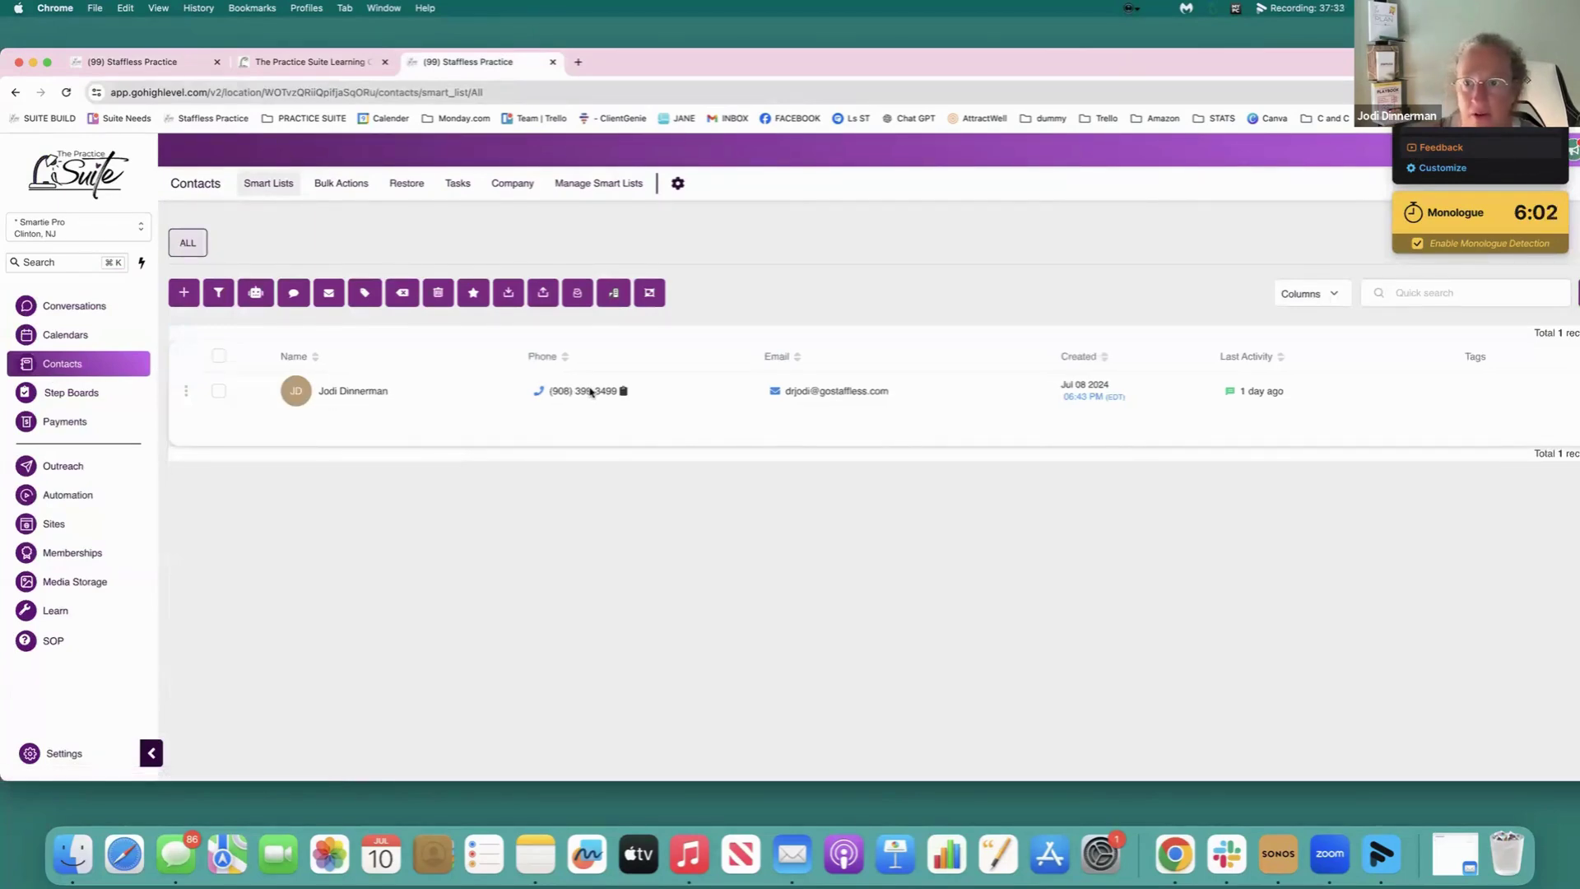